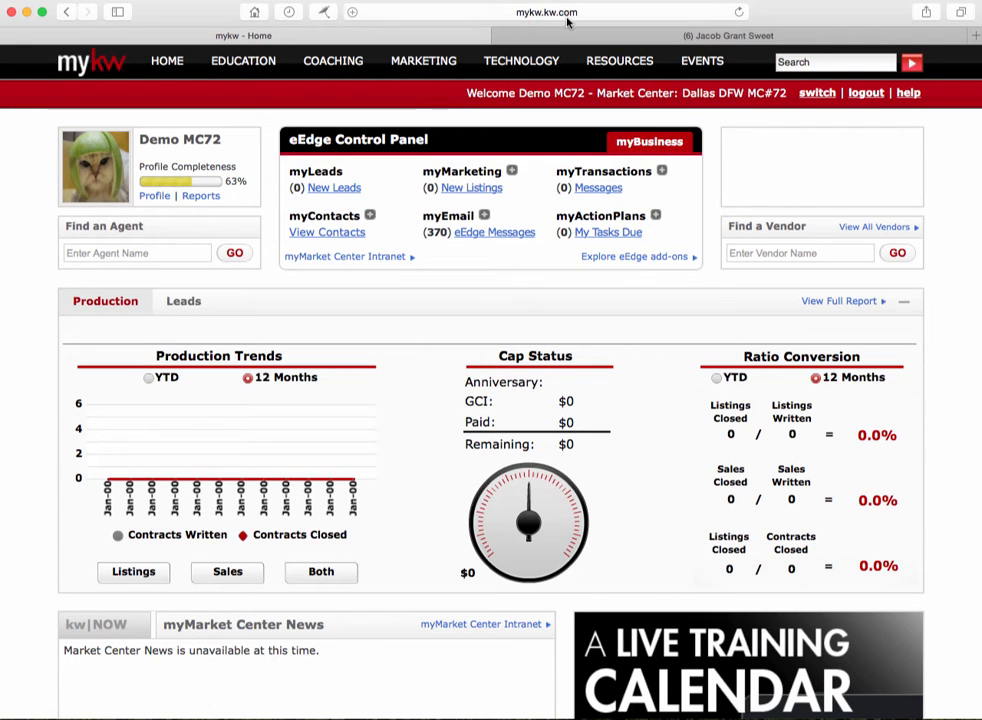
Step: Go to the agent's Profile page to see the Contact Information Comparison across kw.com products
mouse_move(526, 85)
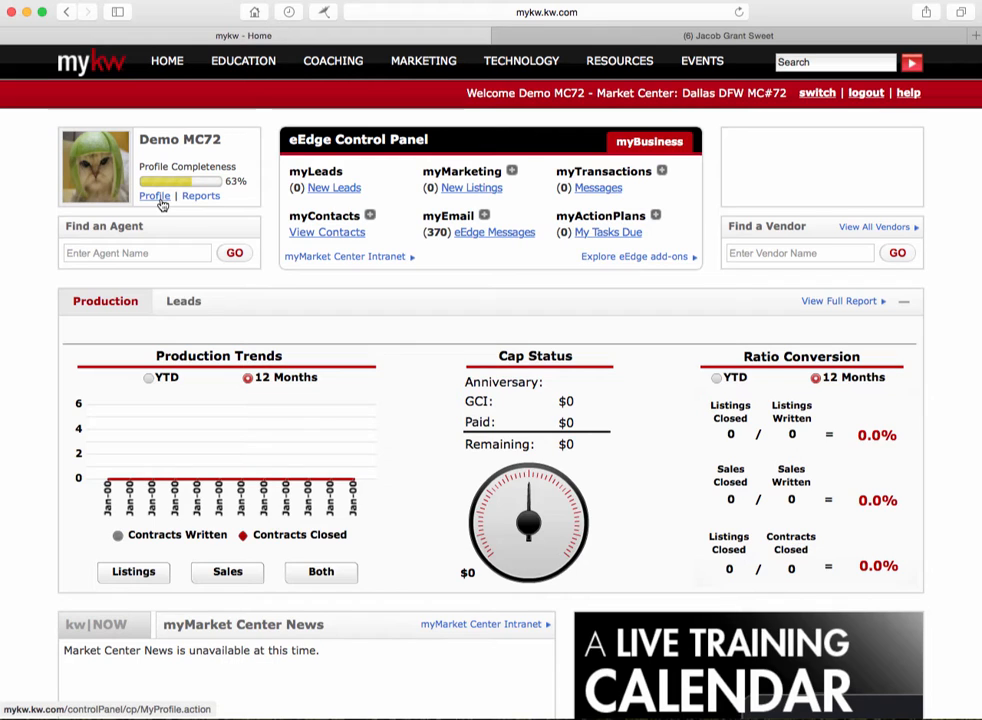
left_click(155, 196)
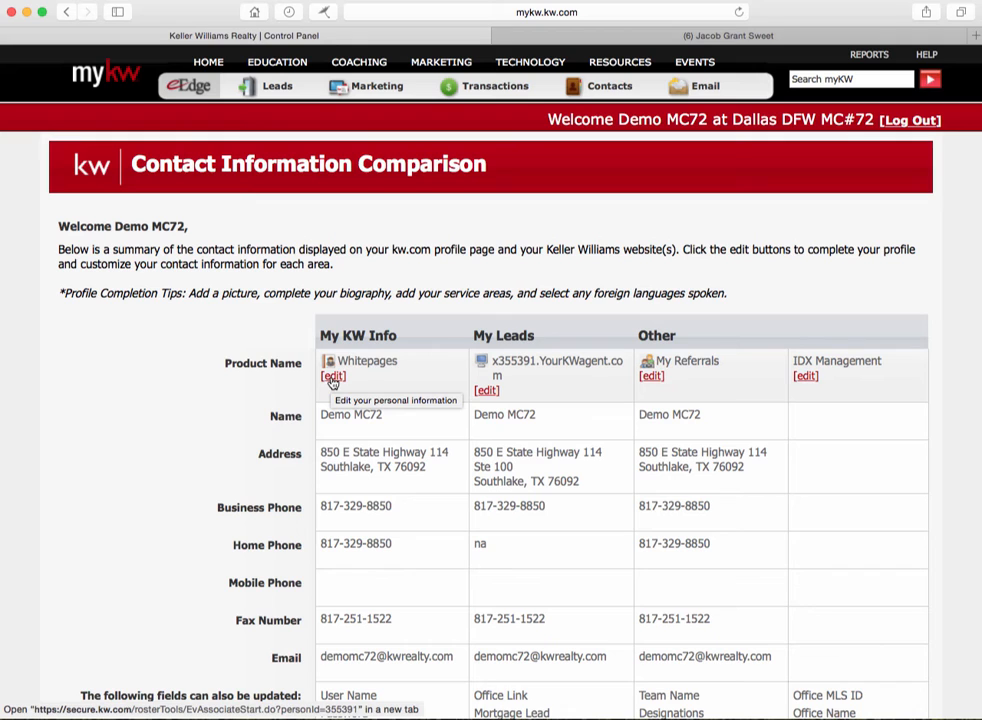
Step: Open the White Pages associate edit form and replace the placeholder first name with the agent's
left_click(332, 377)
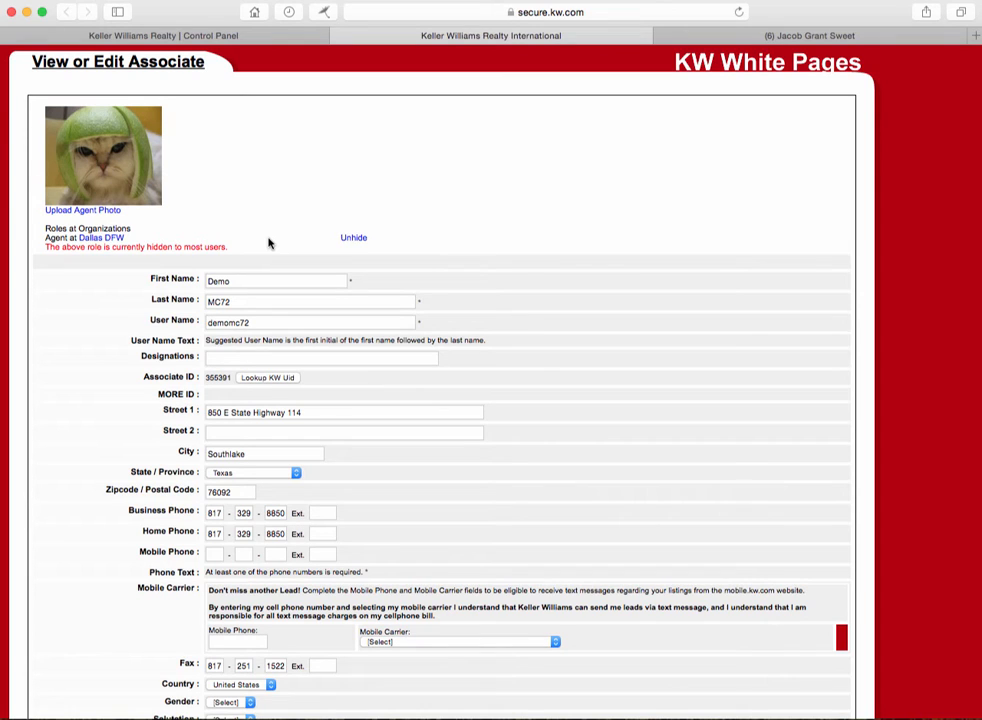
double_click(235, 281)
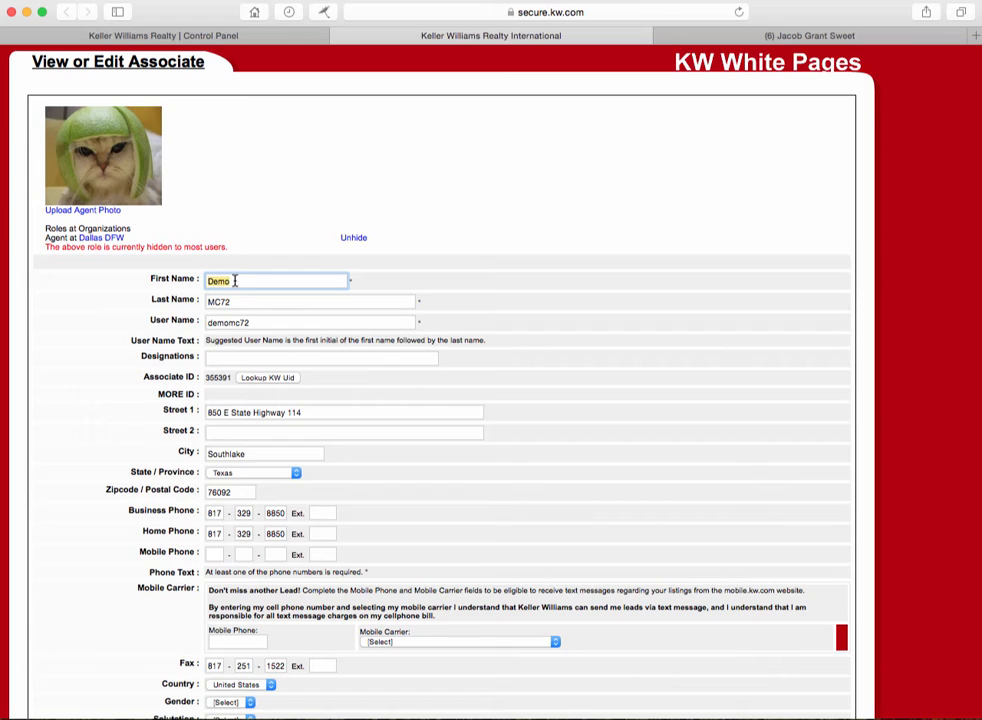
Step: Replace the placeholder last name with the agent's surname
left_click(241, 301)
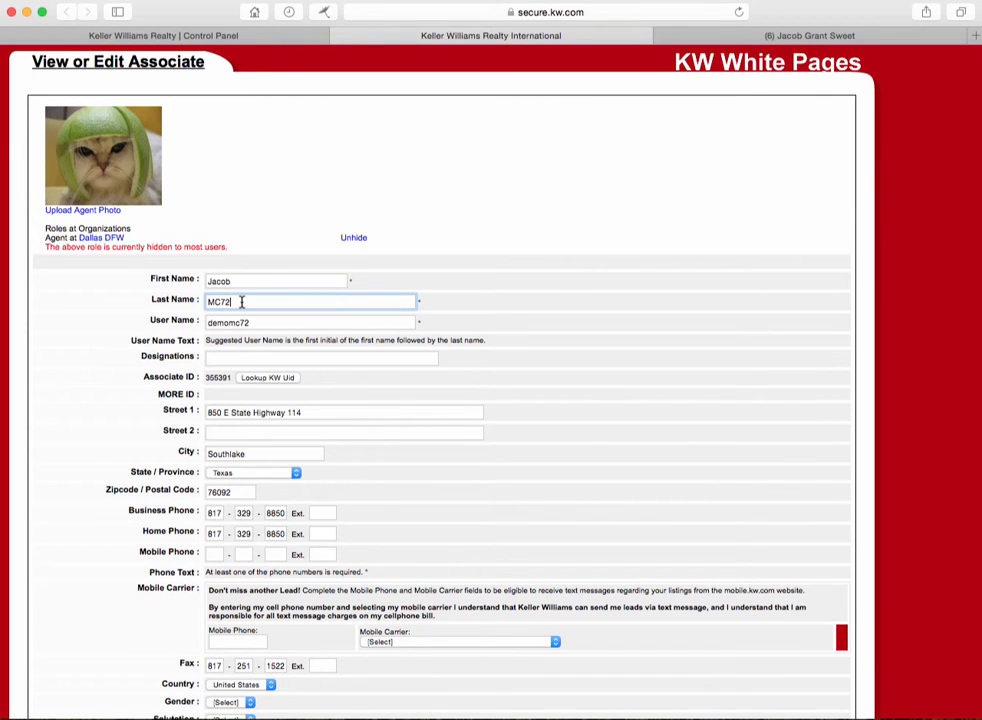
key("BackSpace")
key("BackSpace")
key("BackSpace")
key("BackSpace")
left_click(269, 321)
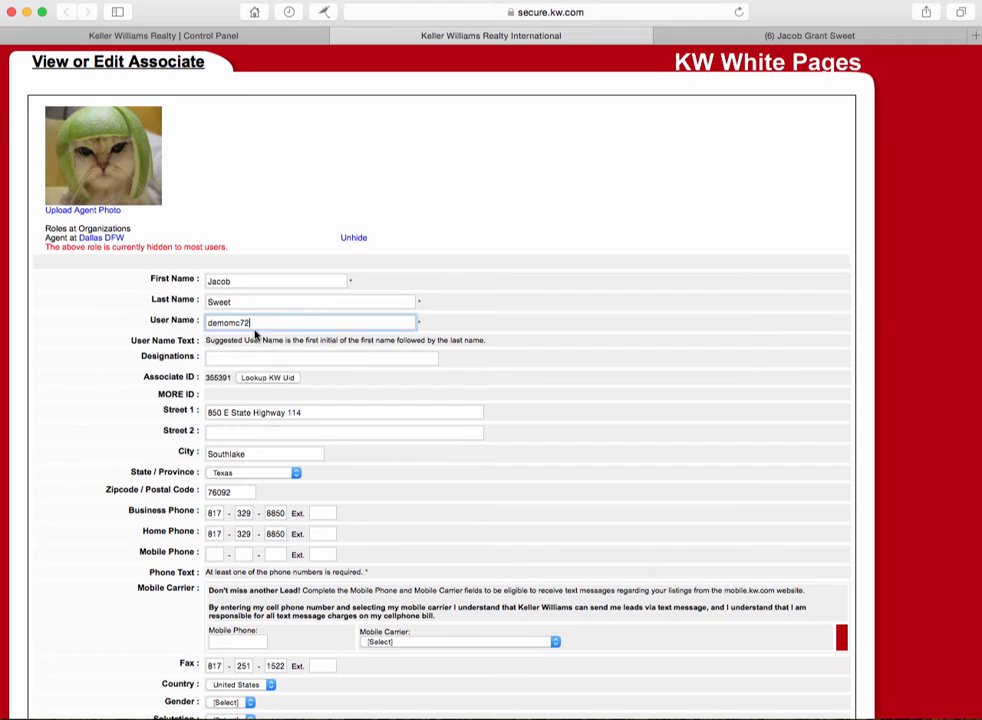
Step: Enter Realtor® in the Designations field
left_click(236, 359)
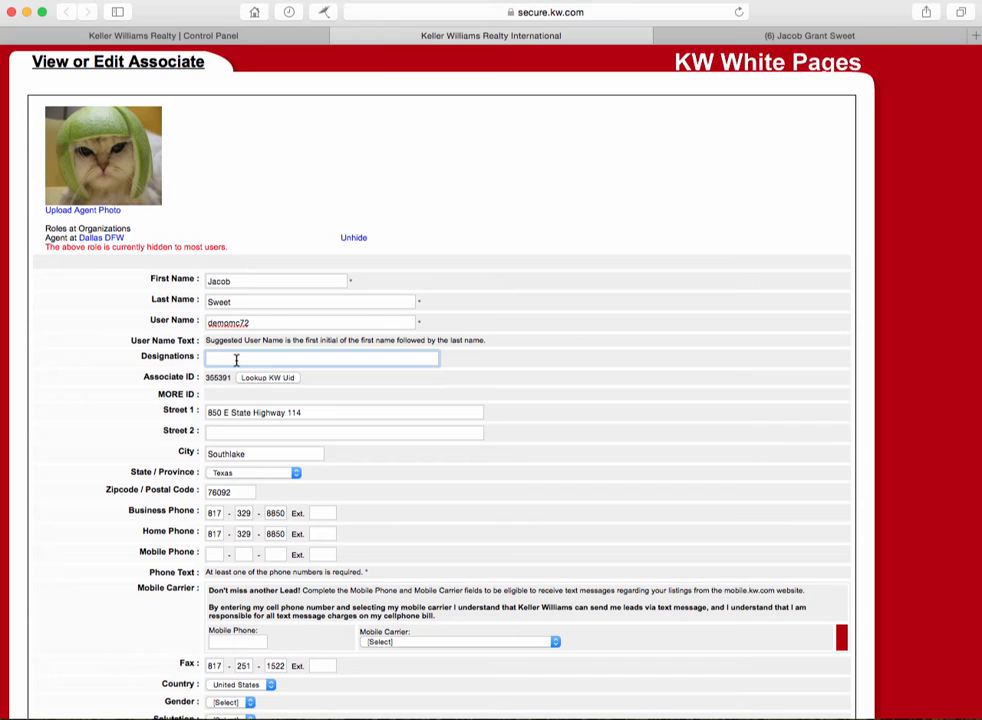
type("Realtor®")
left_click(458, 383)
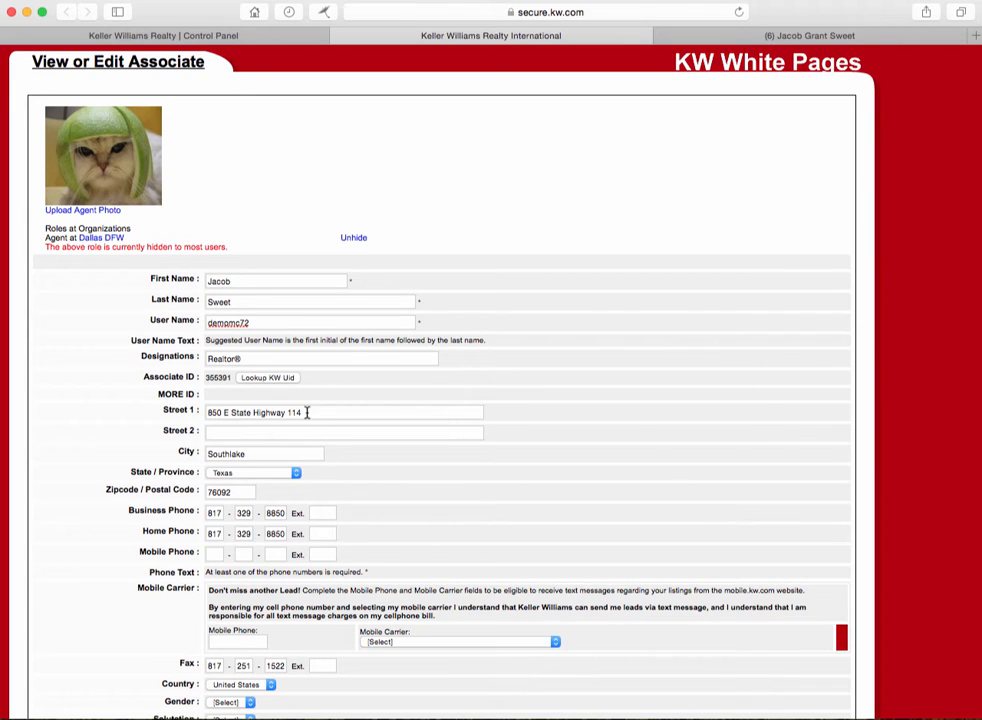
Step: Enter #100 as the Street 2 address line
left_click(221, 432)
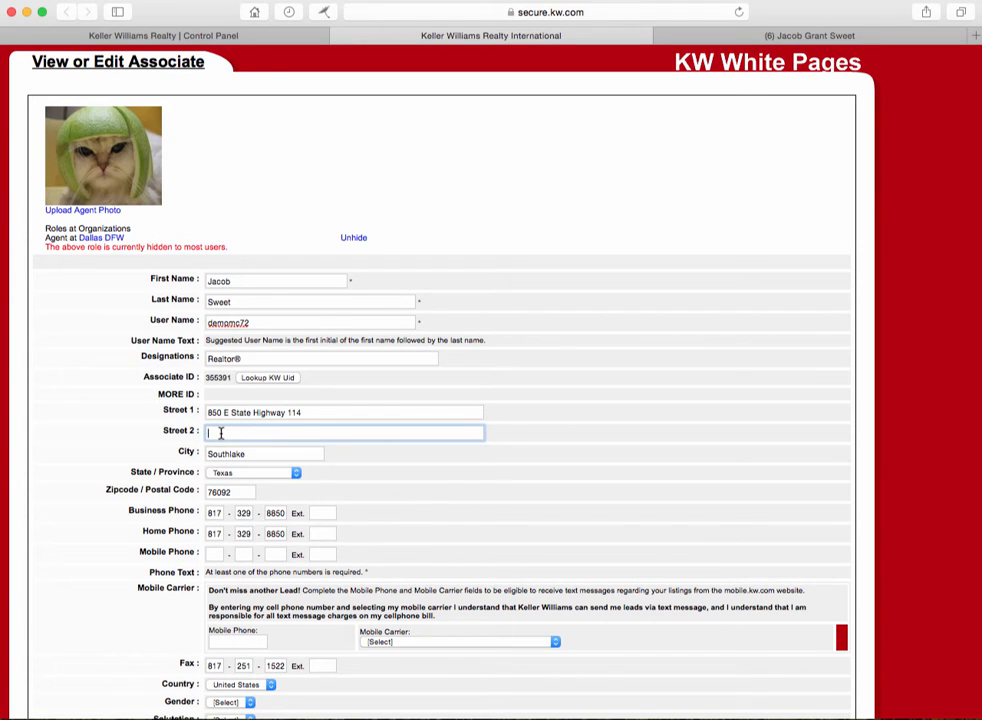
type("#100")
left_click(535, 456)
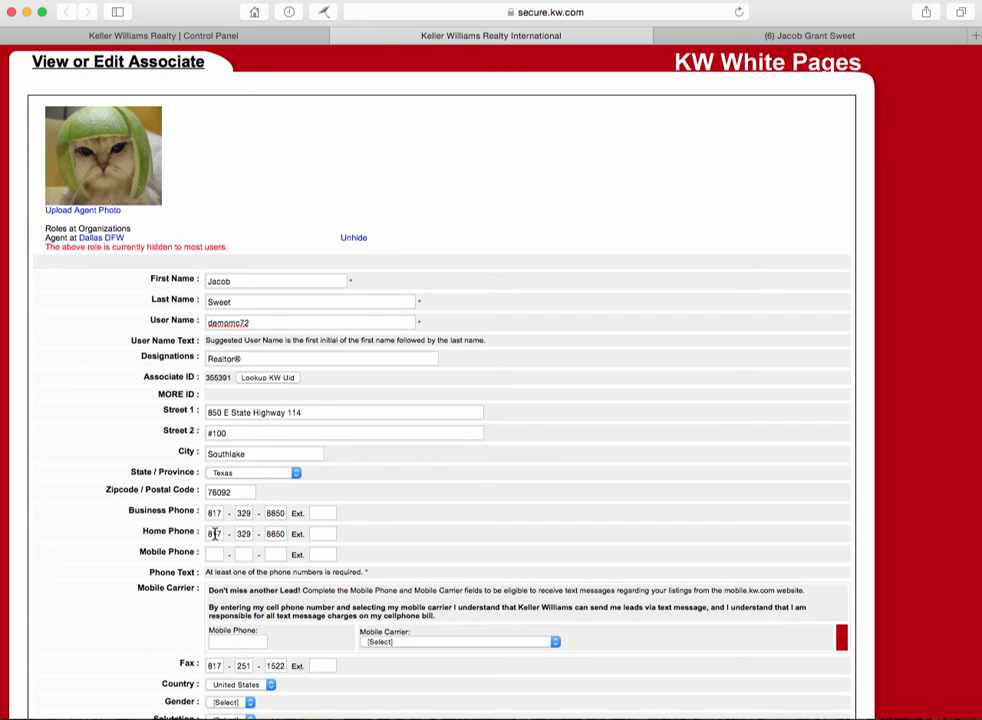
Step: Delete all three parts of the home phone number
double_click(214, 534)
key("BackSpace")
double_click(243, 534)
key("BackSpace")
double_click(275, 534)
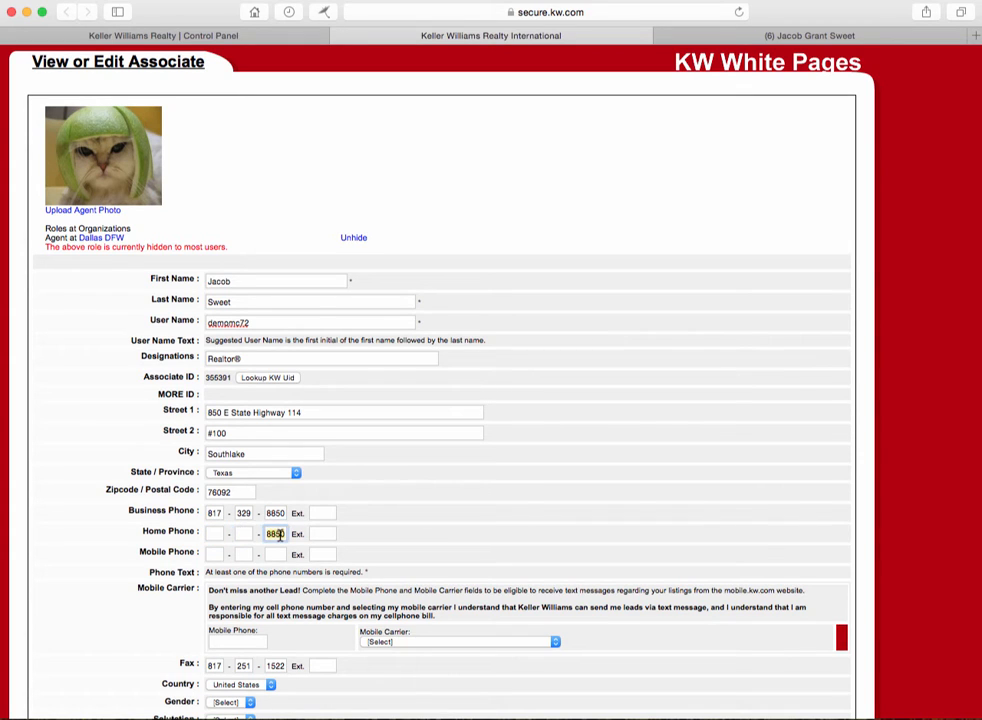
key("BackSpace")
Step: Enter the agent's mobile phone number in the Mobile Phone boxes
left_click(215, 554)
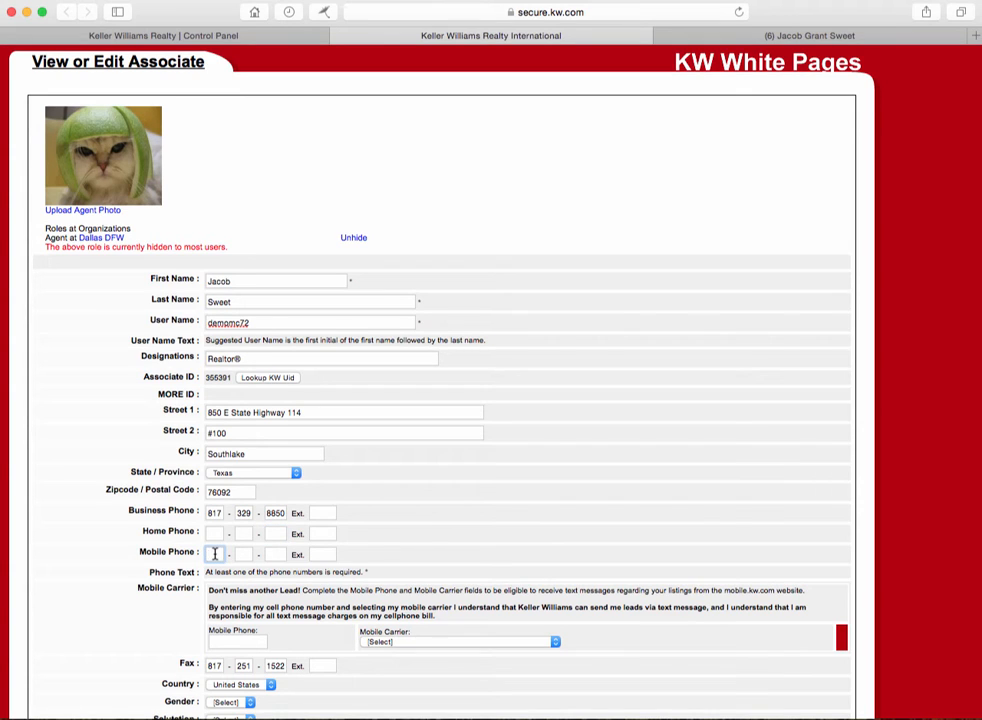
scroll(494, 445, "down", 1)
scroll(490, 443, "down", 2)
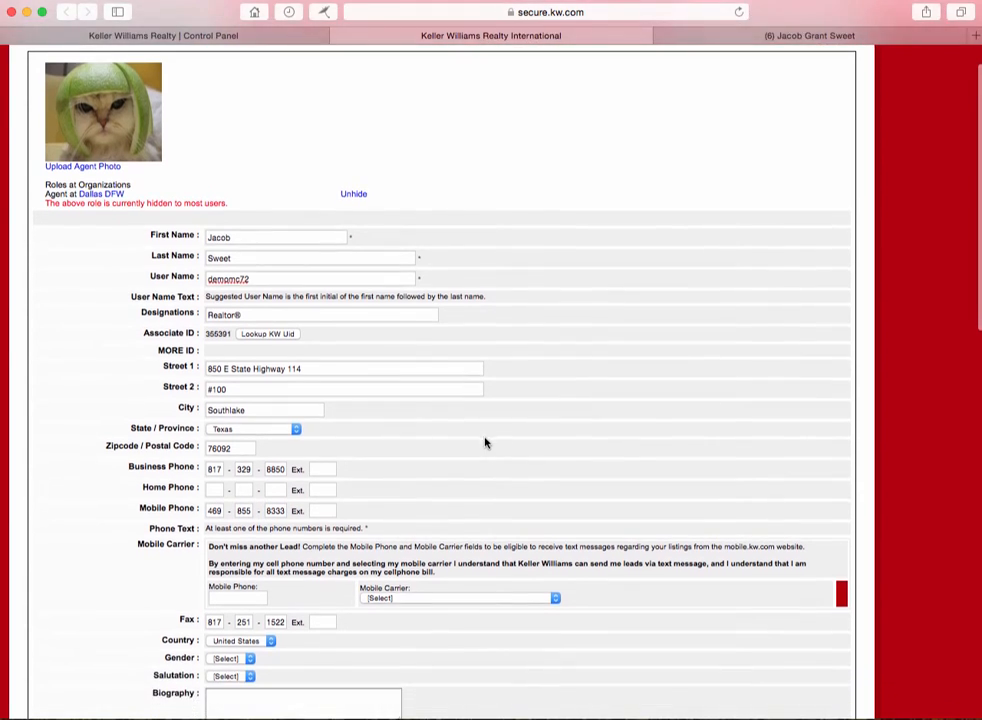
scroll(482, 439, "down", 2)
scroll(482, 436, "down", 6)
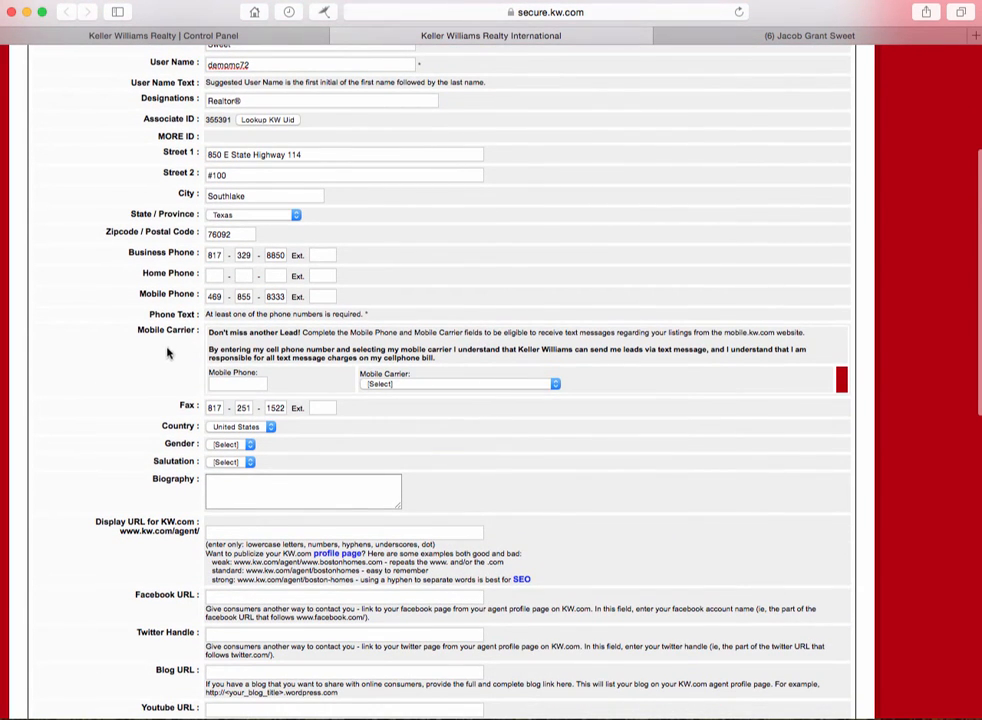
left_click(236, 383)
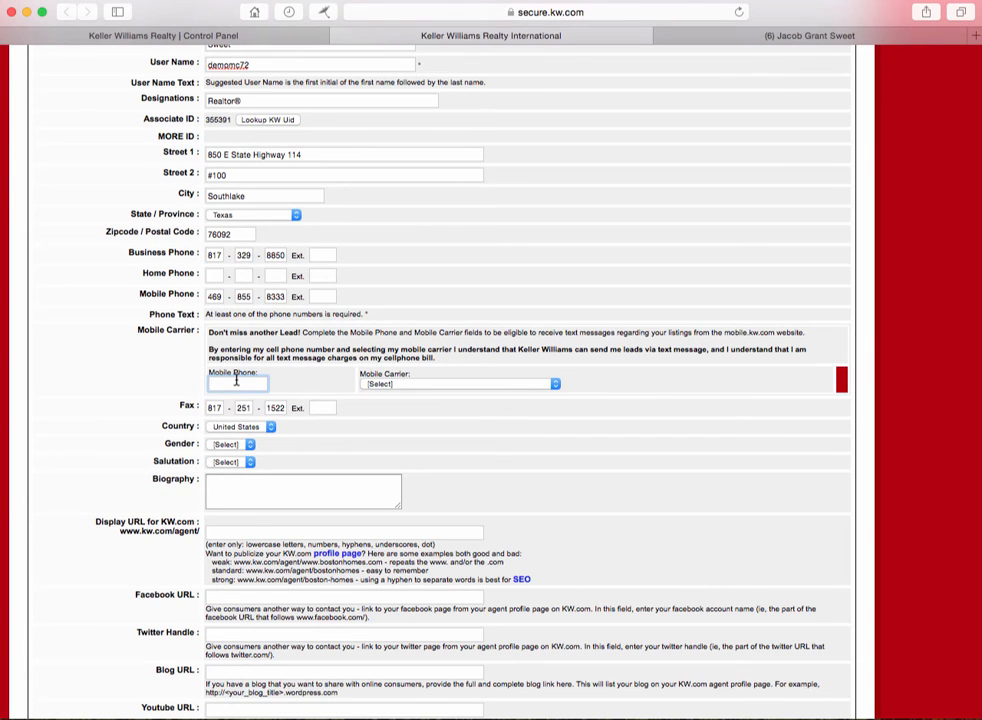
left_click(512, 384)
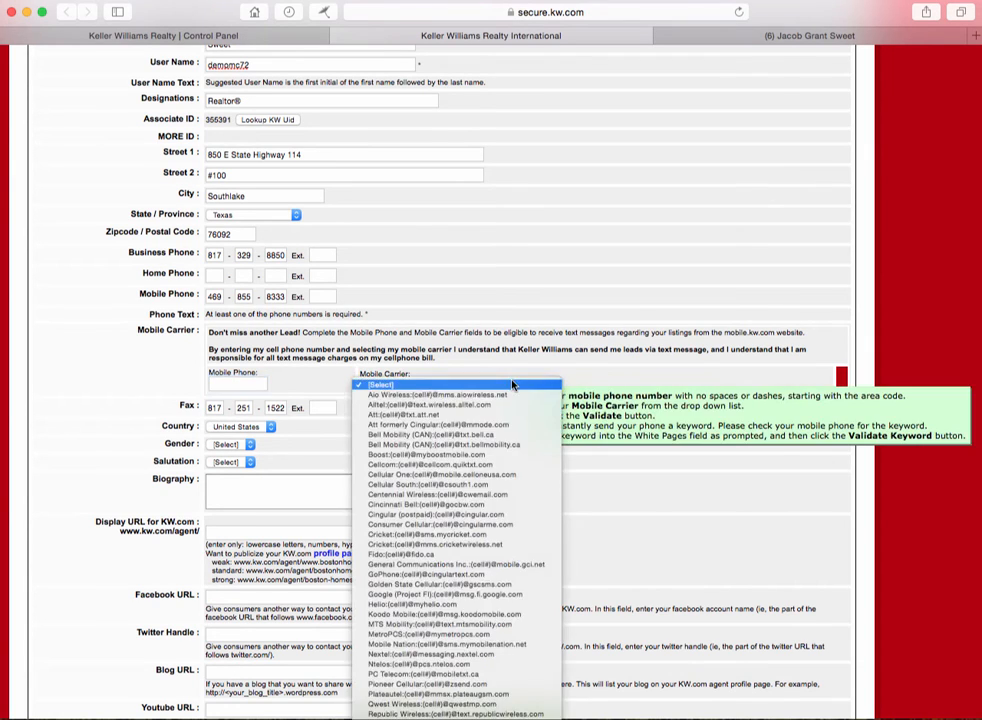
left_click(229, 382)
left_click(218, 384)
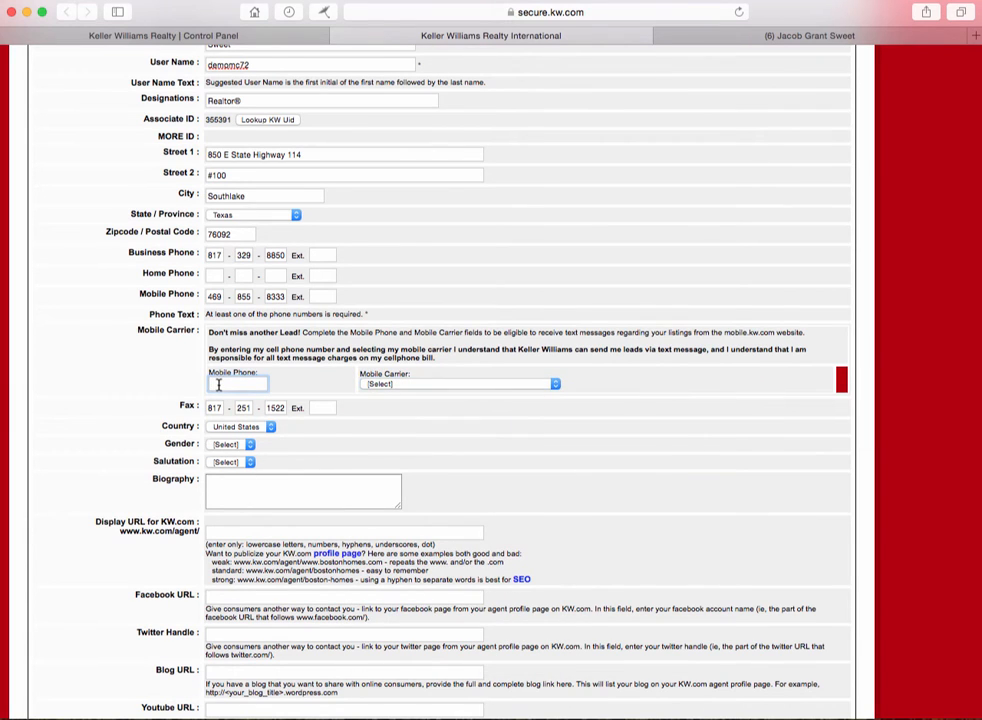
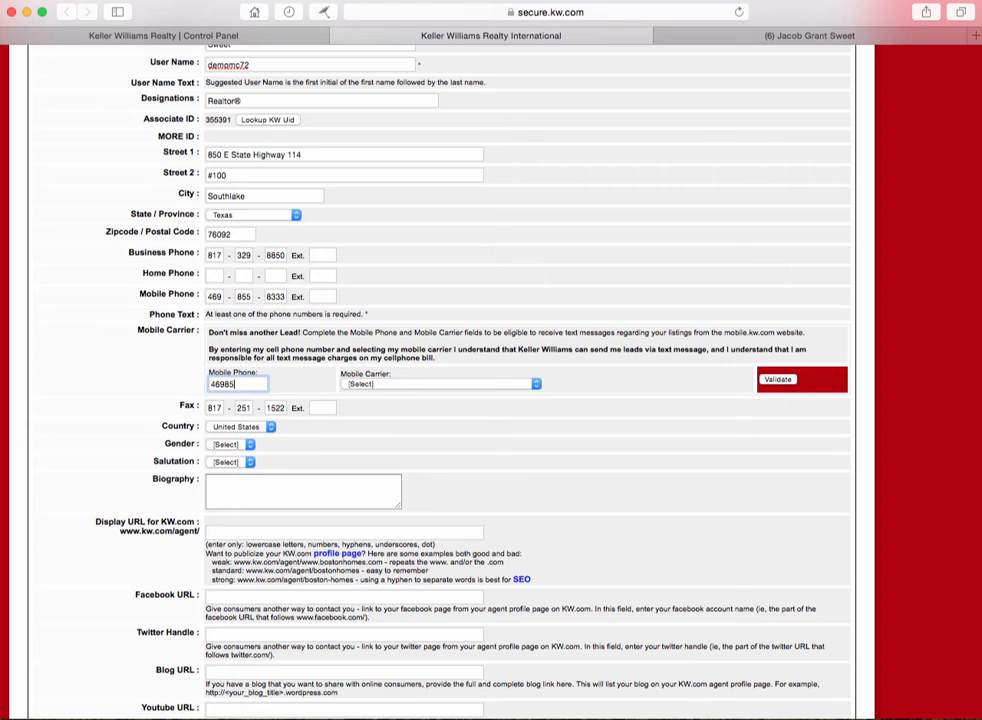
left_click(414, 384)
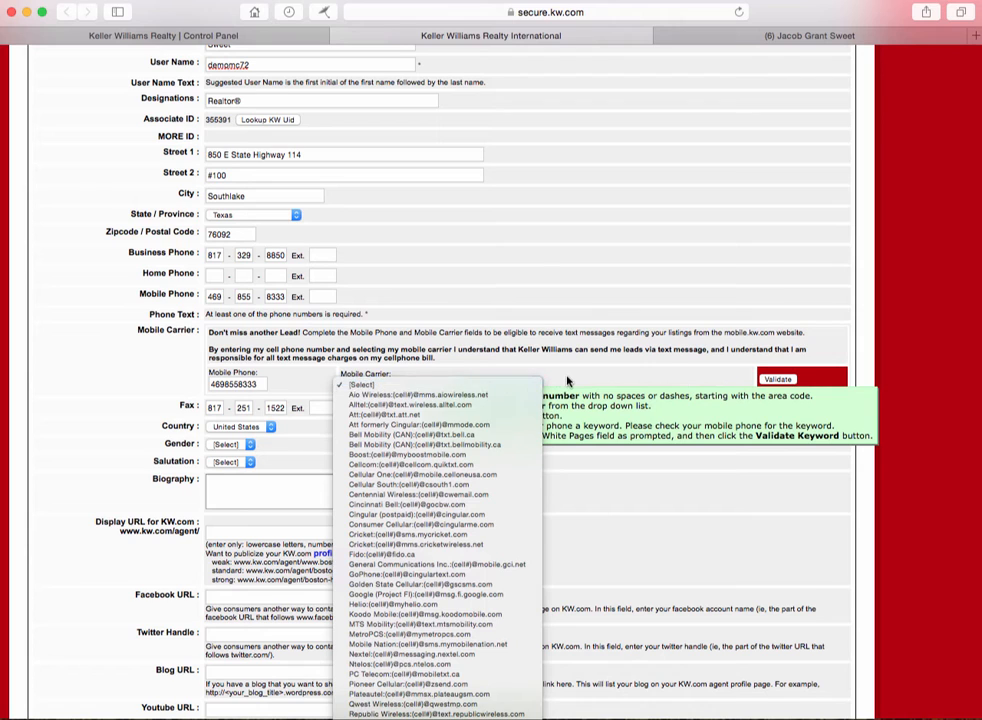
left_click(615, 383)
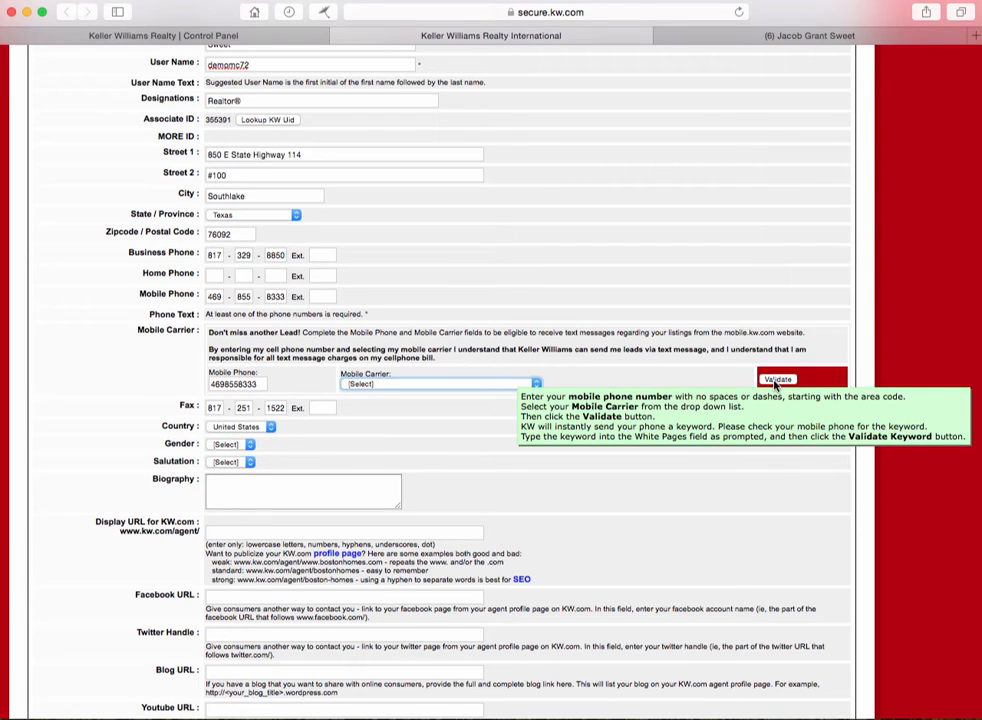
left_click(378, 389)
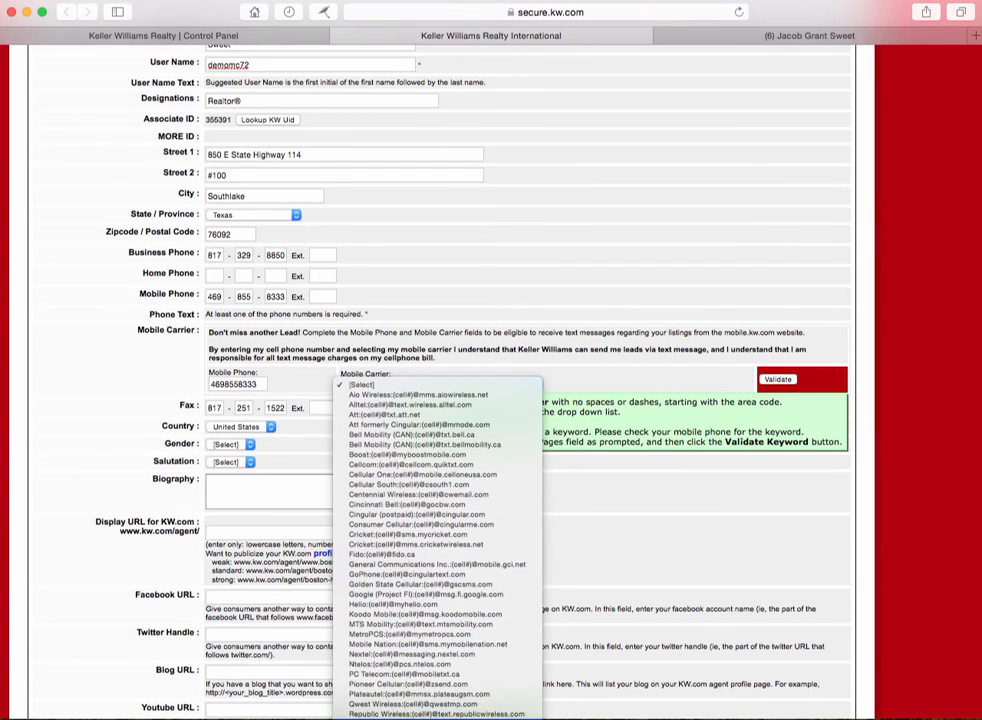
scroll(438, 698, "down", 5)
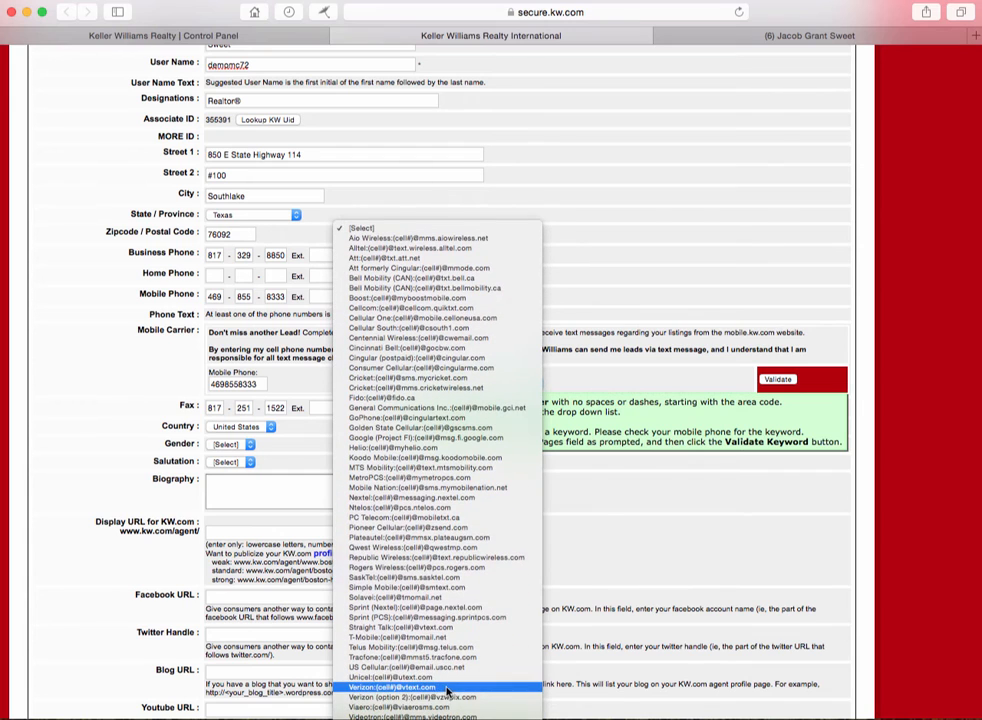
left_click(450, 687)
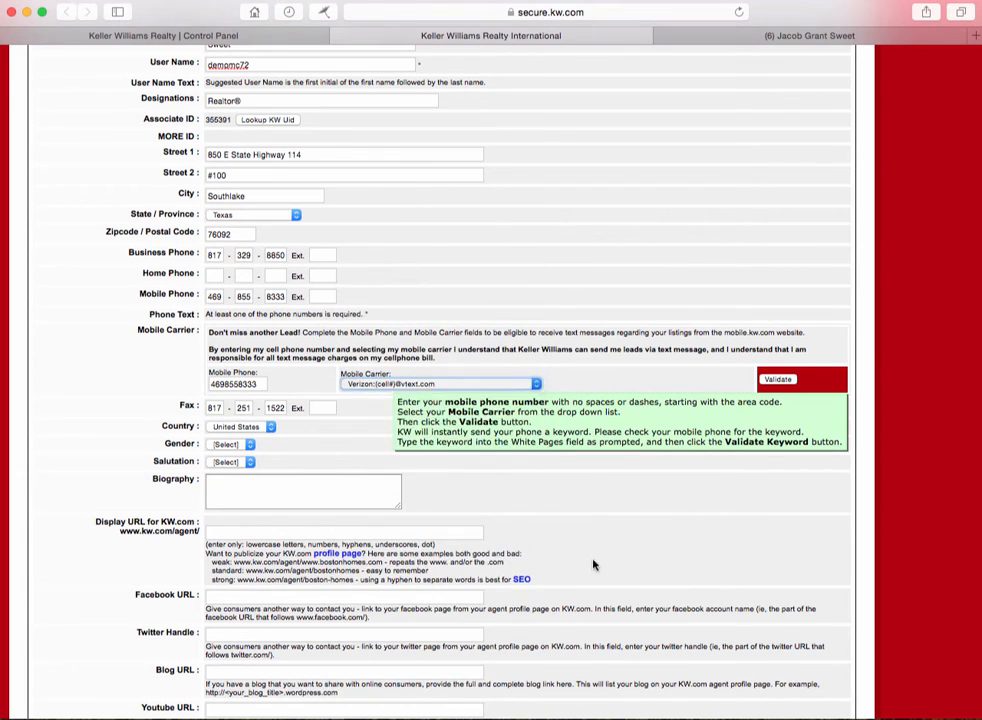
Step: Send the verification keyword to the mobile phone, then set Gender to Male and Salutation to Mr
left_click(778, 379)
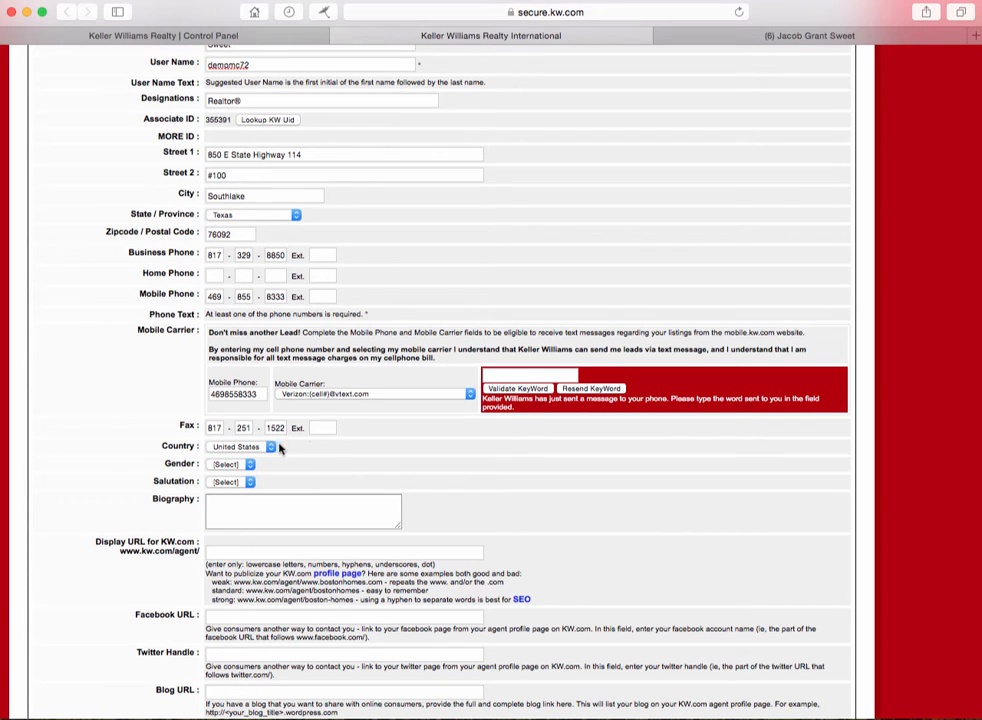
left_click(231, 465)
left_click(225, 475)
left_click(242, 486)
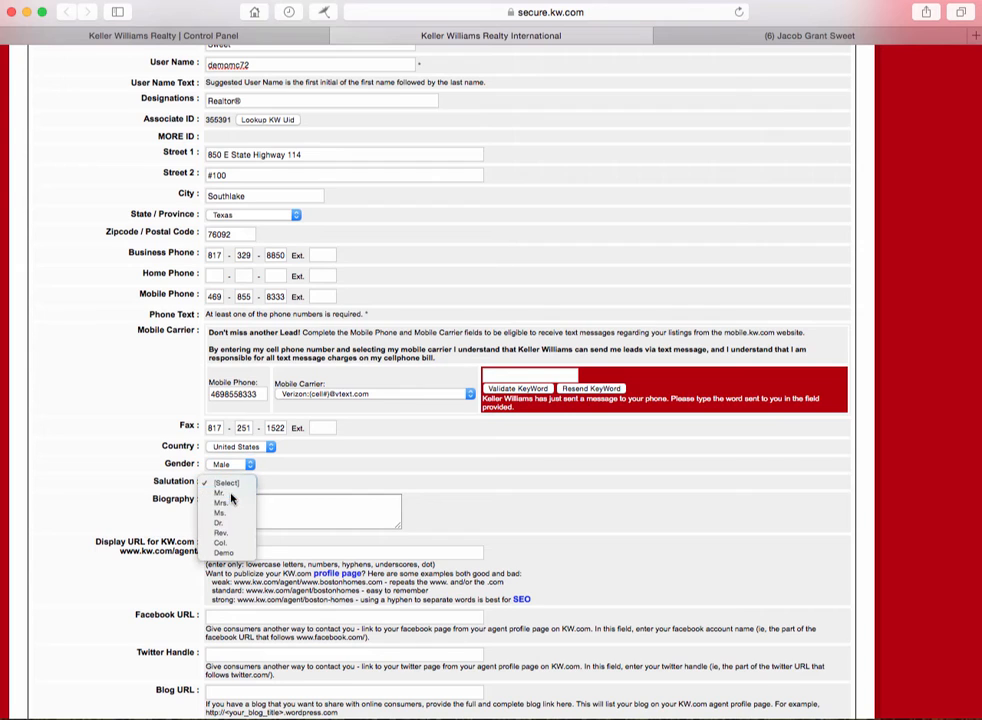
left_click(230, 498)
left_click(255, 512)
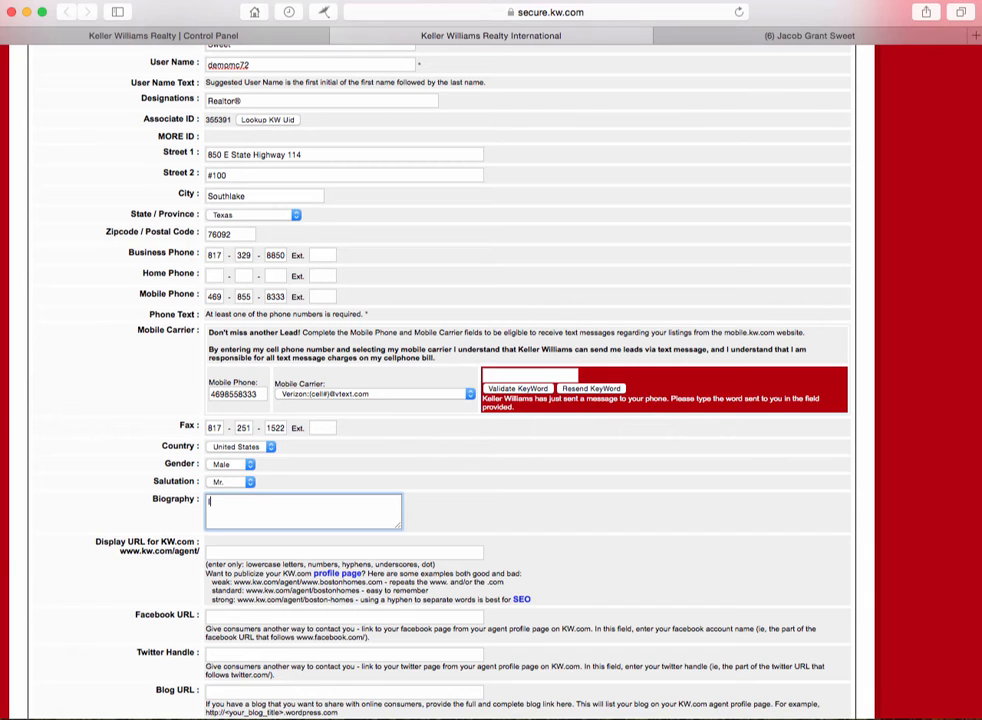
Step: Enter 'Iam a REALTOR with Keller Williams DFW Southlake' in the Biography box
type("Iam a REALTOR with Keller Will")
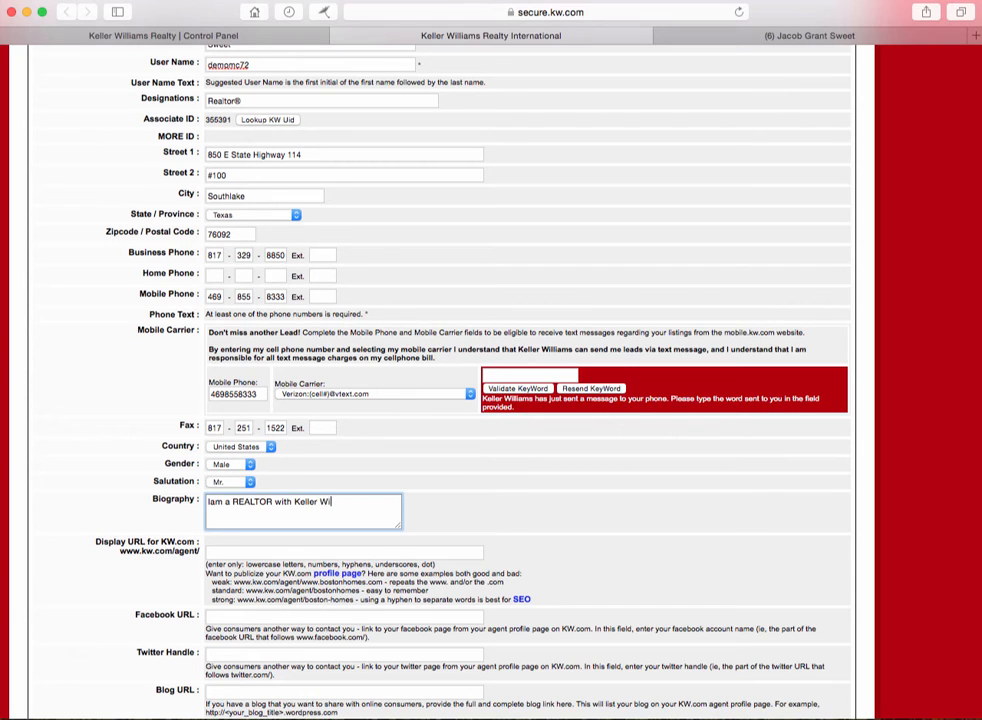
type("iams DFW Southlake")
scroll(320, 511, "down", 1)
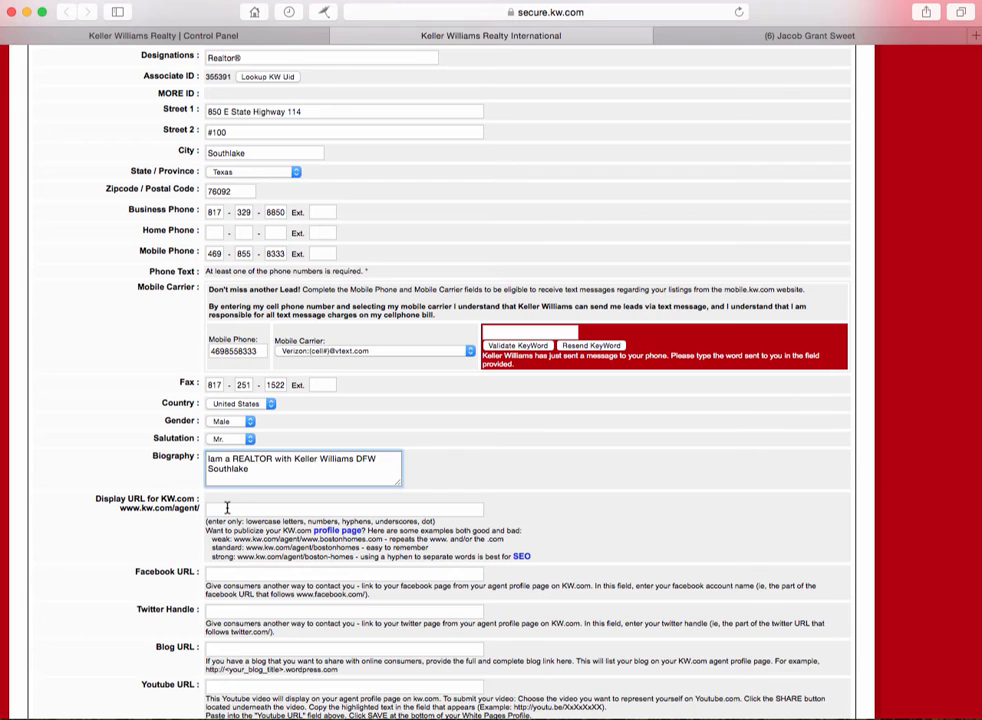
Step: Set the KW.com display URL to the agent's full name, lowercase with no spaces
left_click(227, 508)
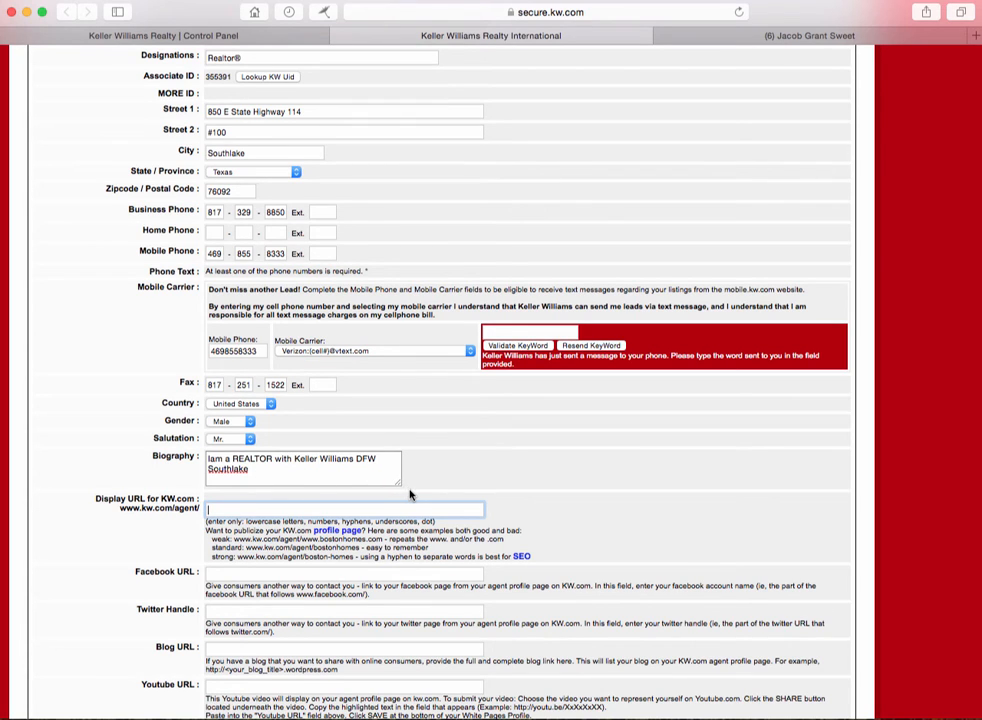
left_click(652, 491)
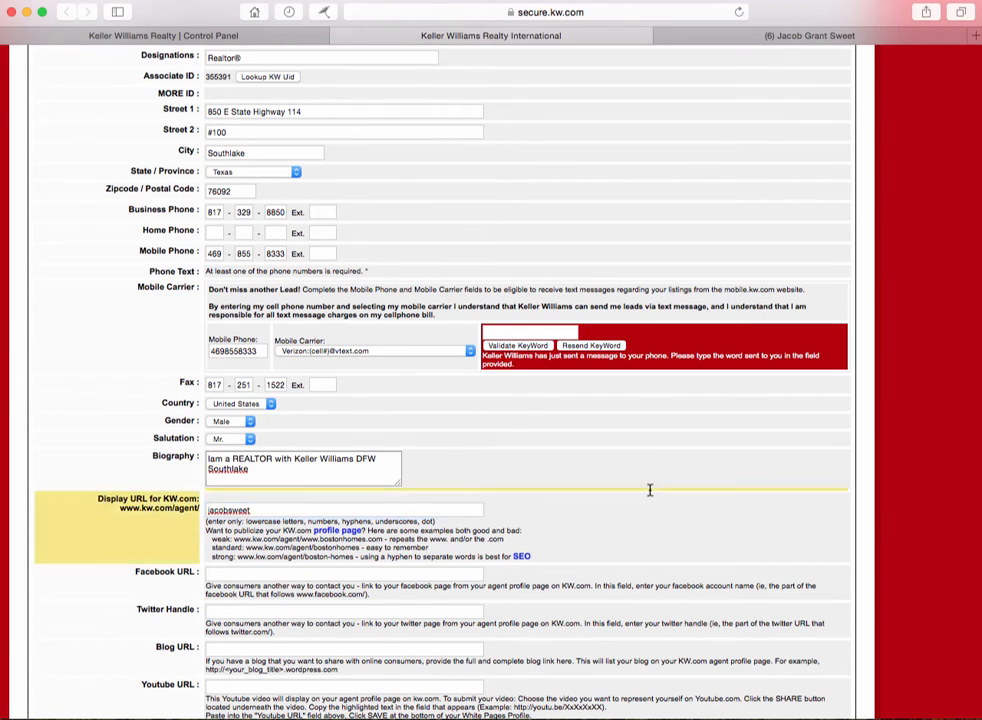
scroll(650, 490, "down", 1)
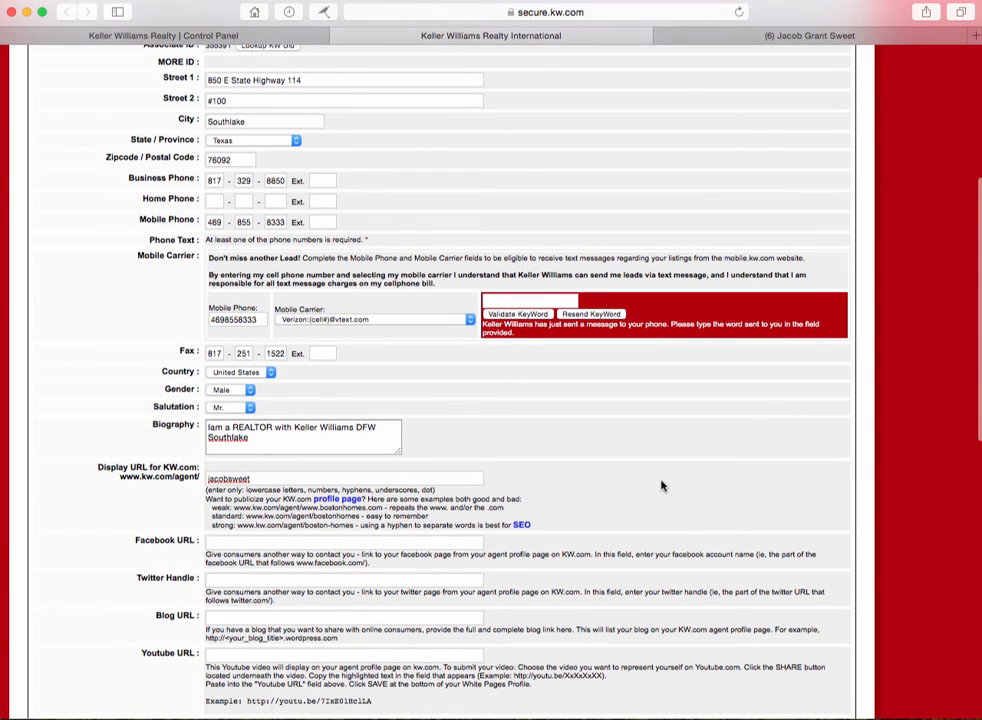
scroll(655, 478, "down", 1)
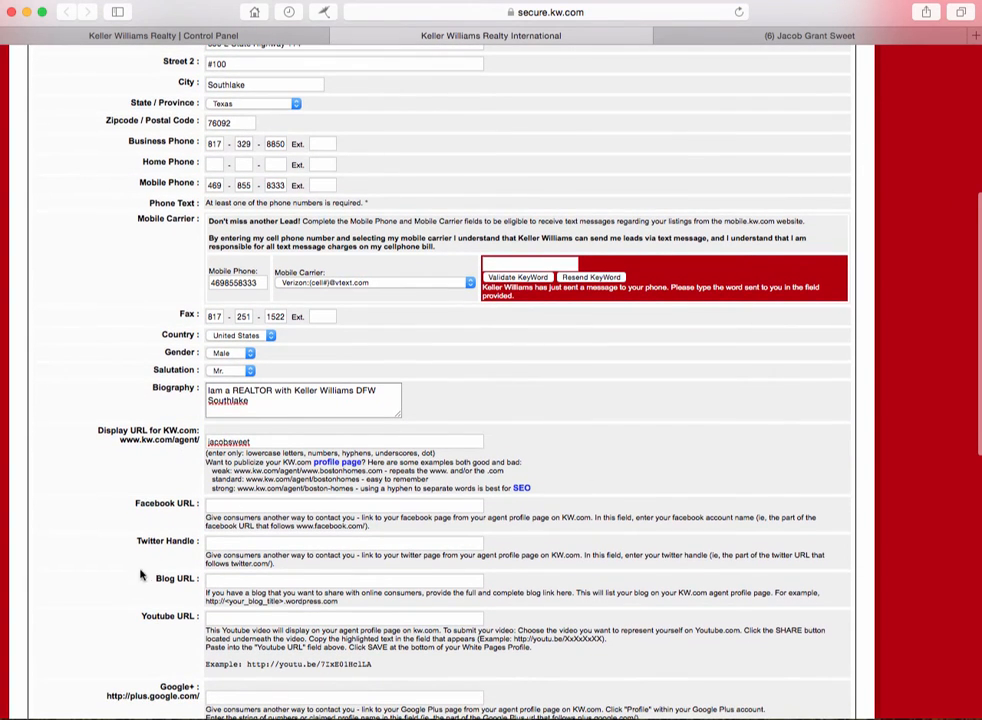
left_click(728, 40)
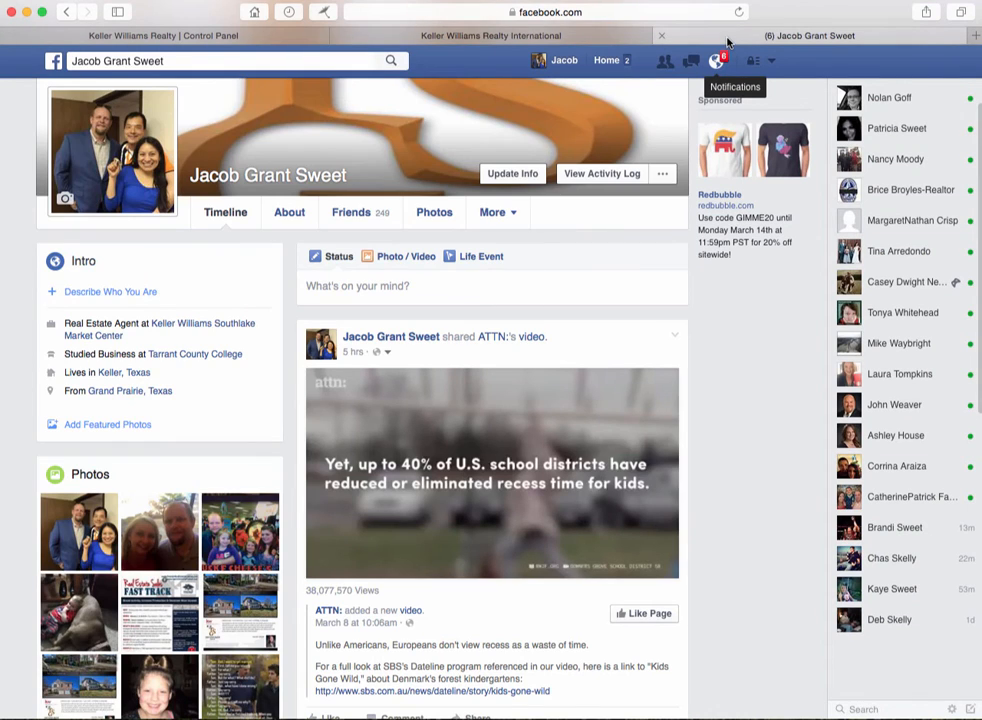
left_click(594, 13)
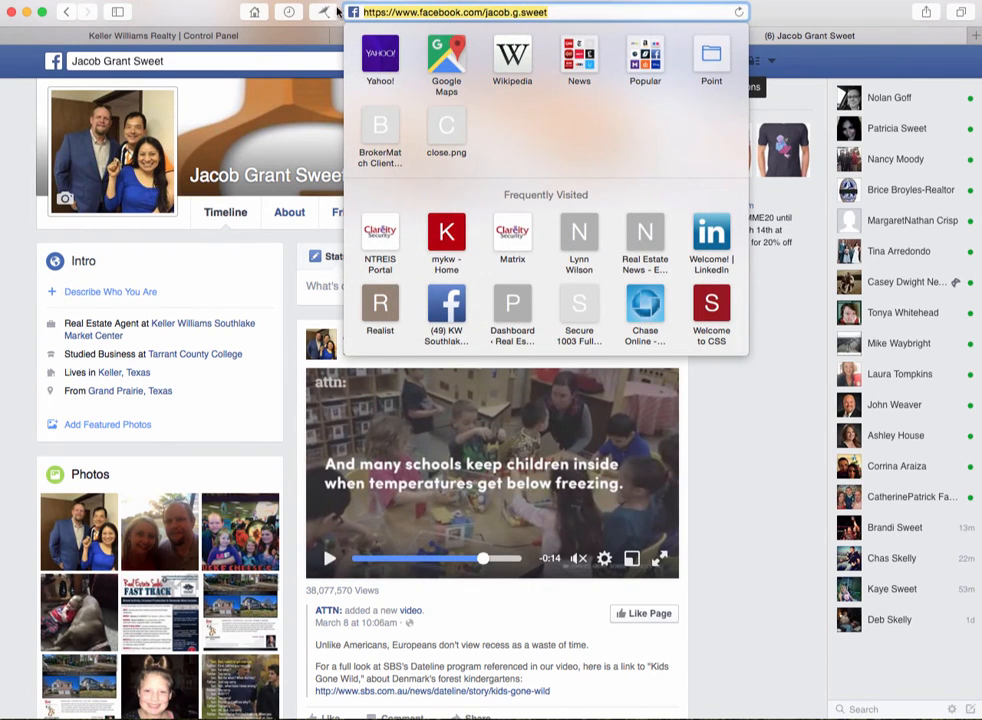
right_click(480, 10)
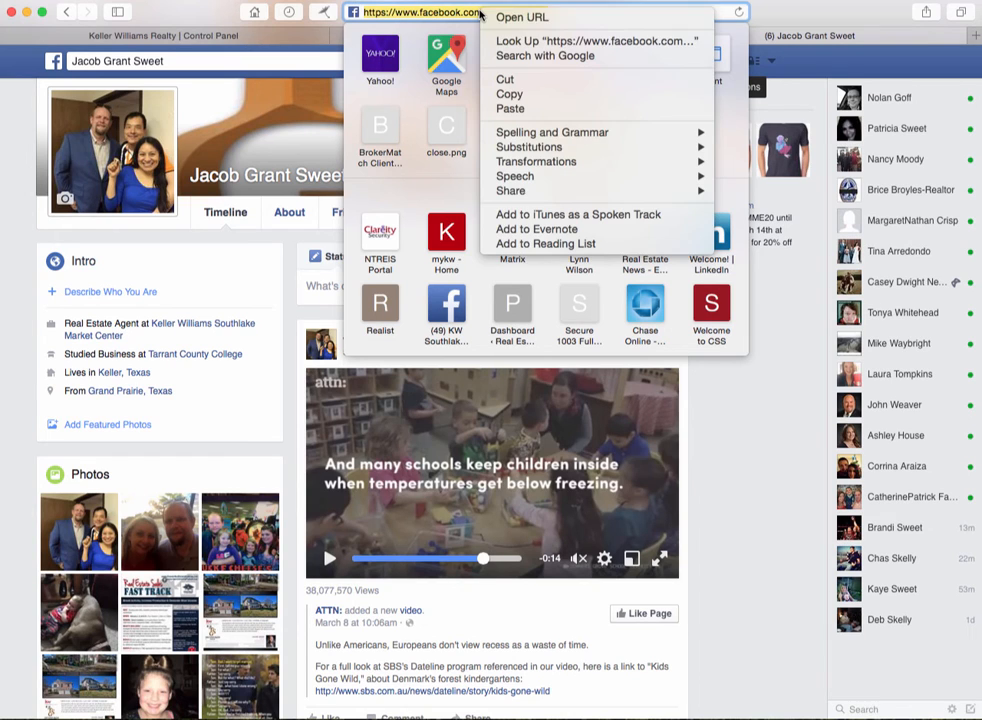
left_click(505, 94)
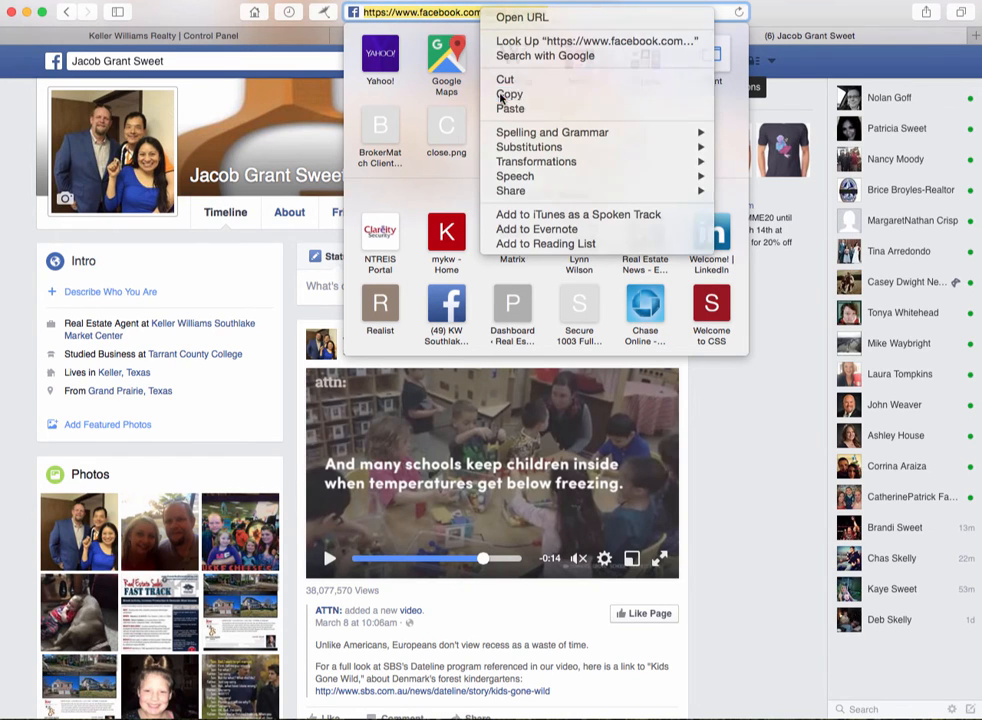
left_click(336, 37)
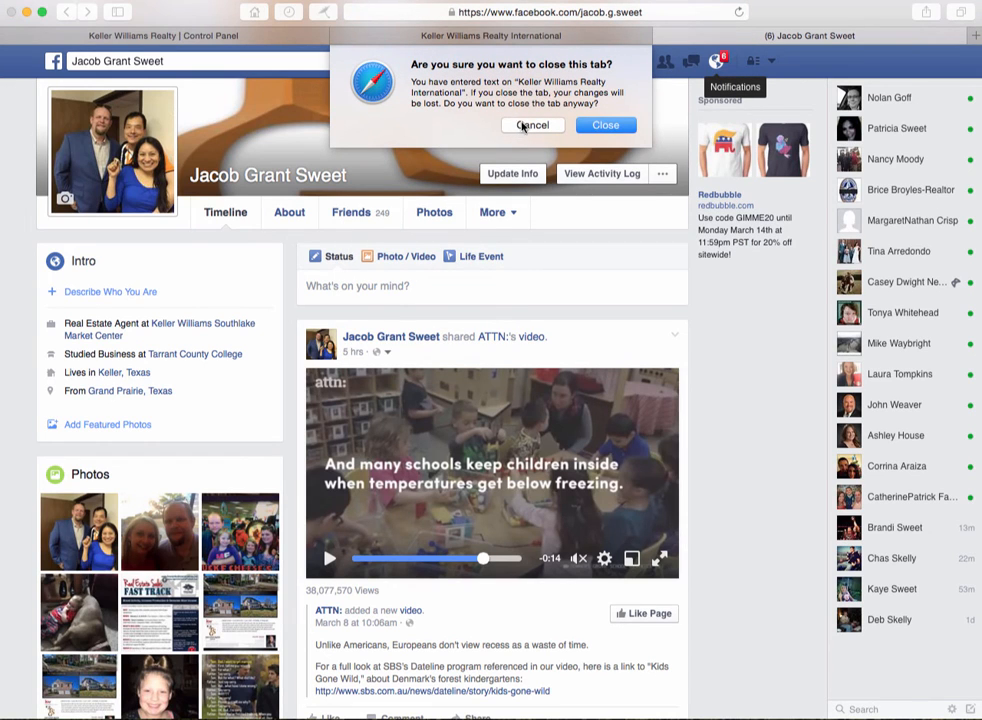
left_click(530, 124)
left_click(503, 40)
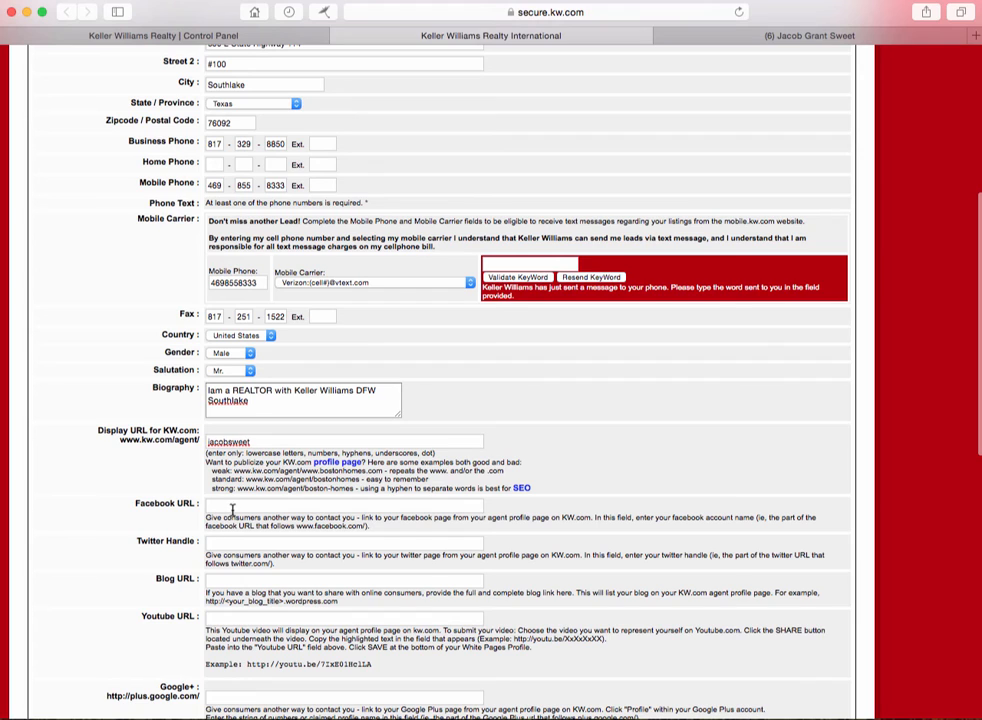
right_click(232, 508)
left_click(263, 546)
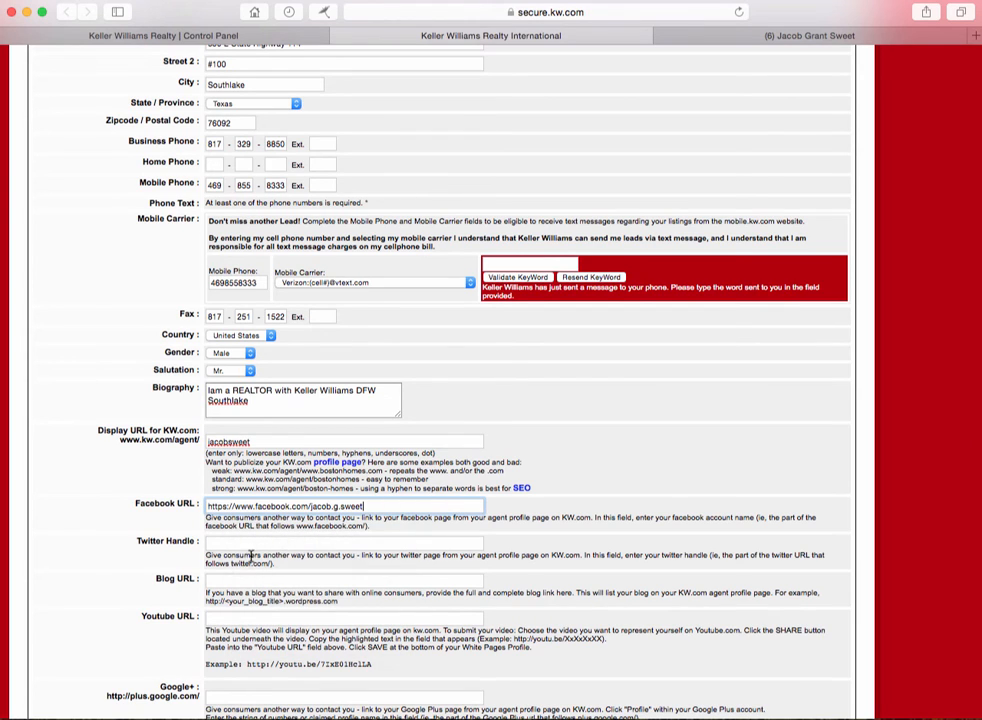
left_click(252, 542)
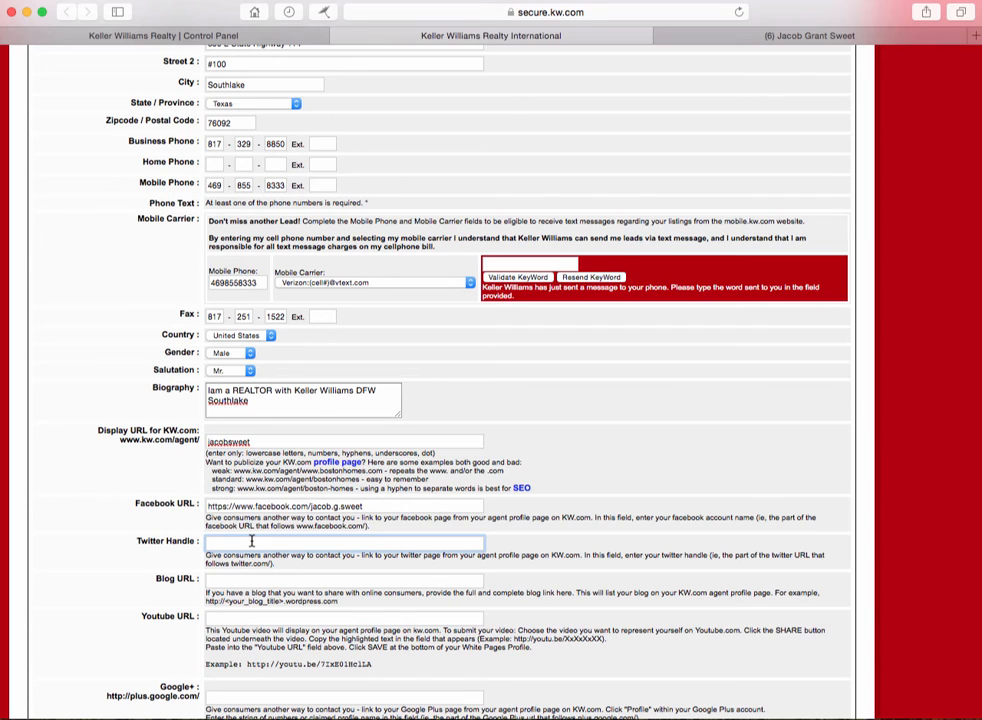
left_click(251, 540)
type("@kwri")
left_click(253, 579)
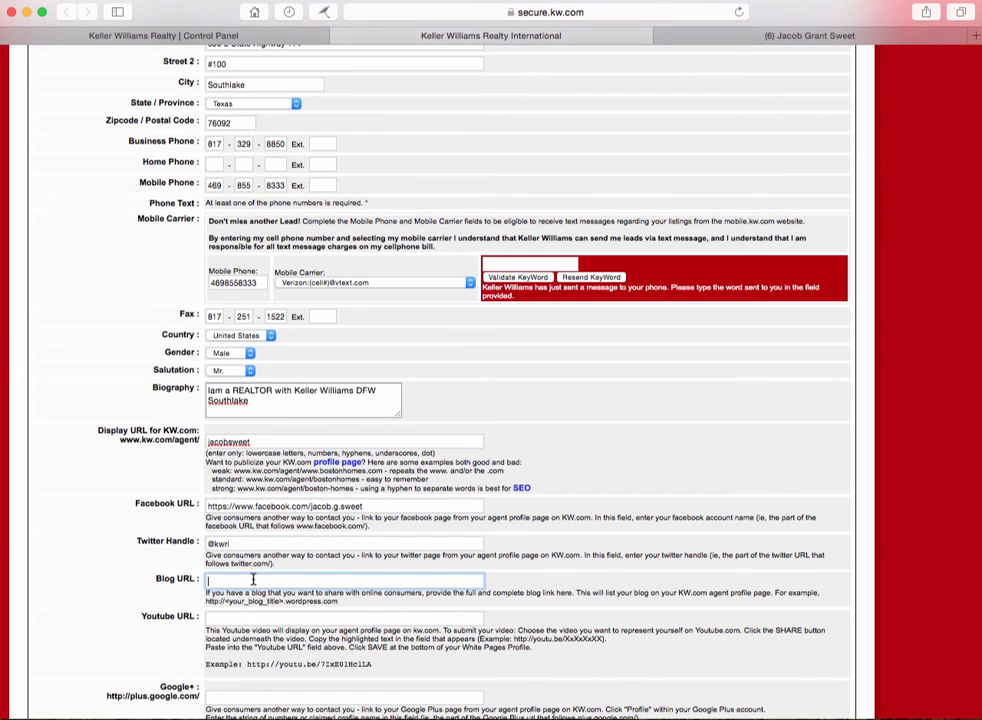
type("http")
key("Down")
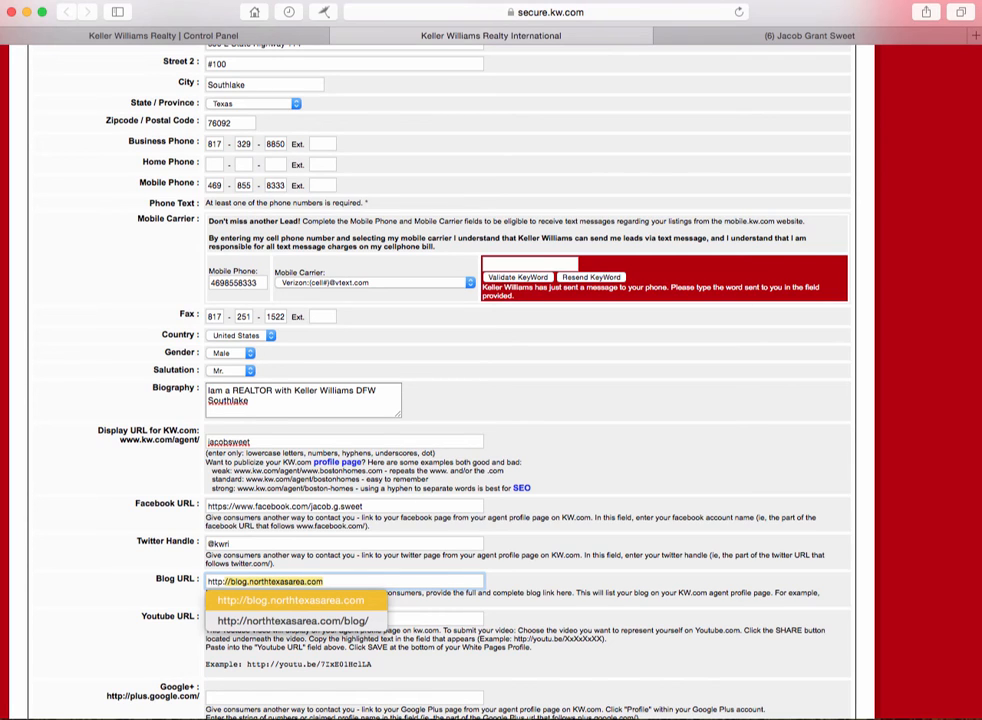
type("://")
key("BackSpace")
type("blog")
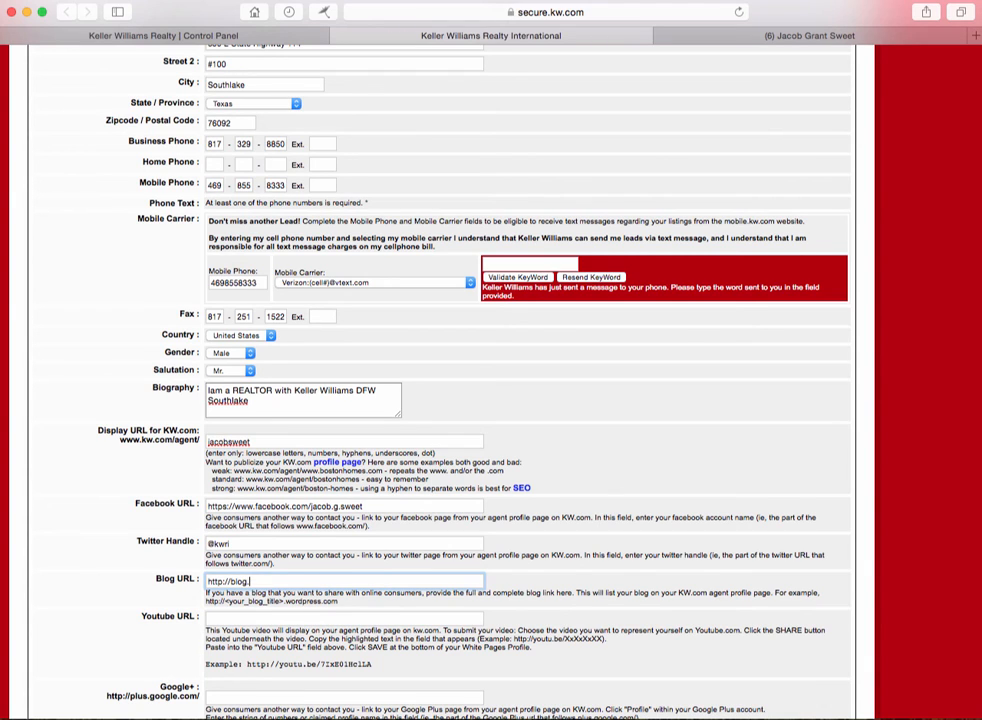
type(".kw.com")
left_click(650, 580)
scroll(628, 543, "up", 1)
scroll(628, 543, "down", 5)
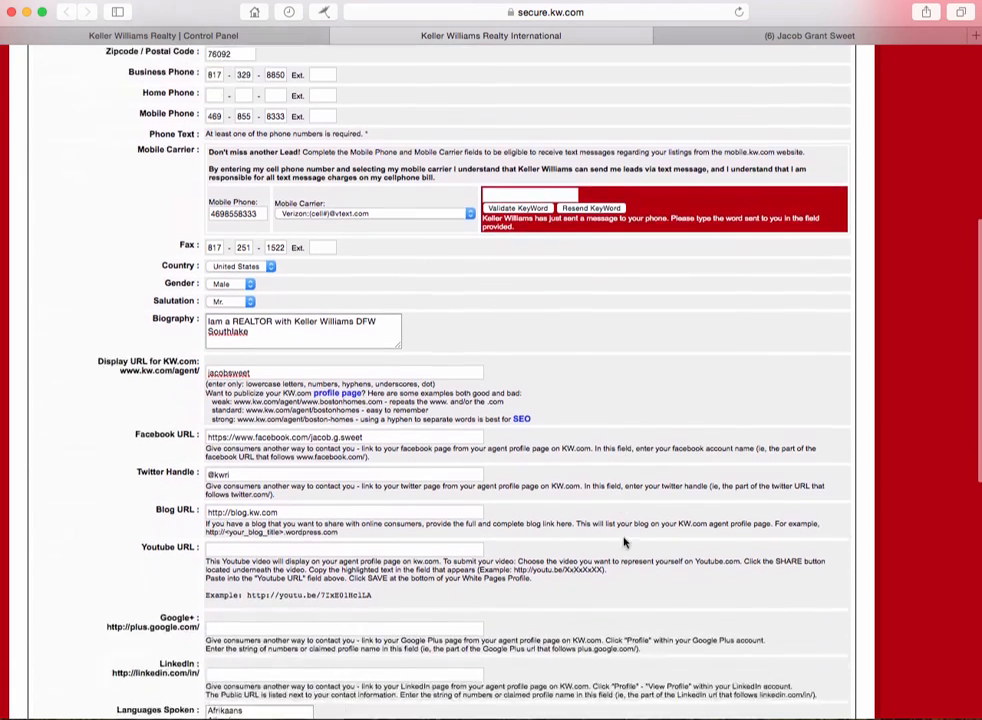
scroll(200, 450, "down", 1)
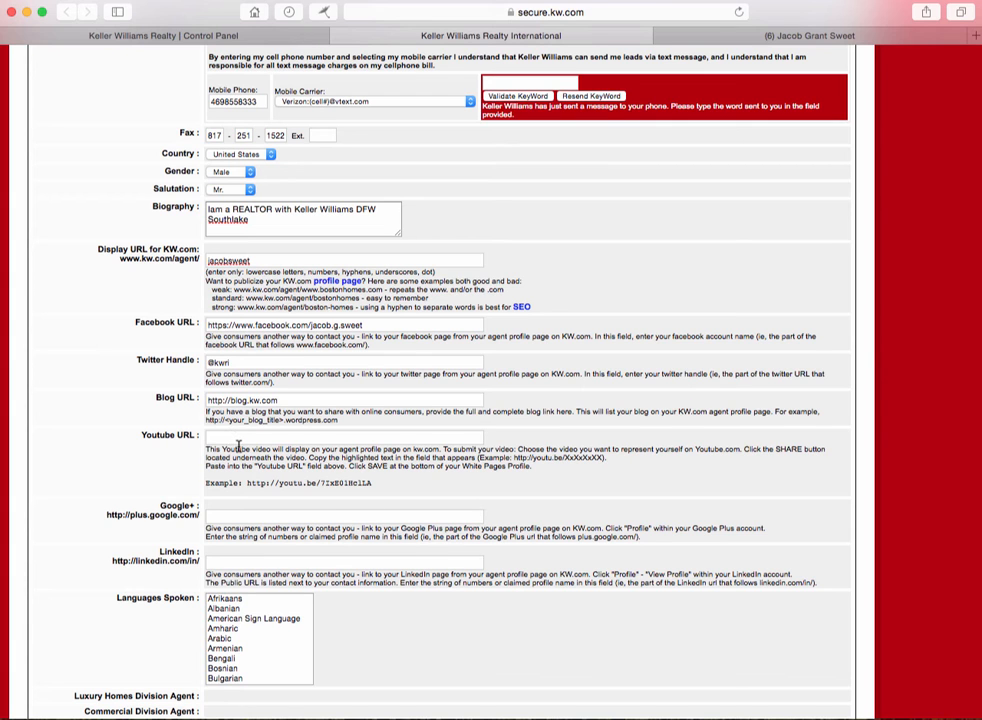
scroll(236, 450, "up", 3)
scroll(238, 451, "down", 4)
scroll(238, 451, "down", 2)
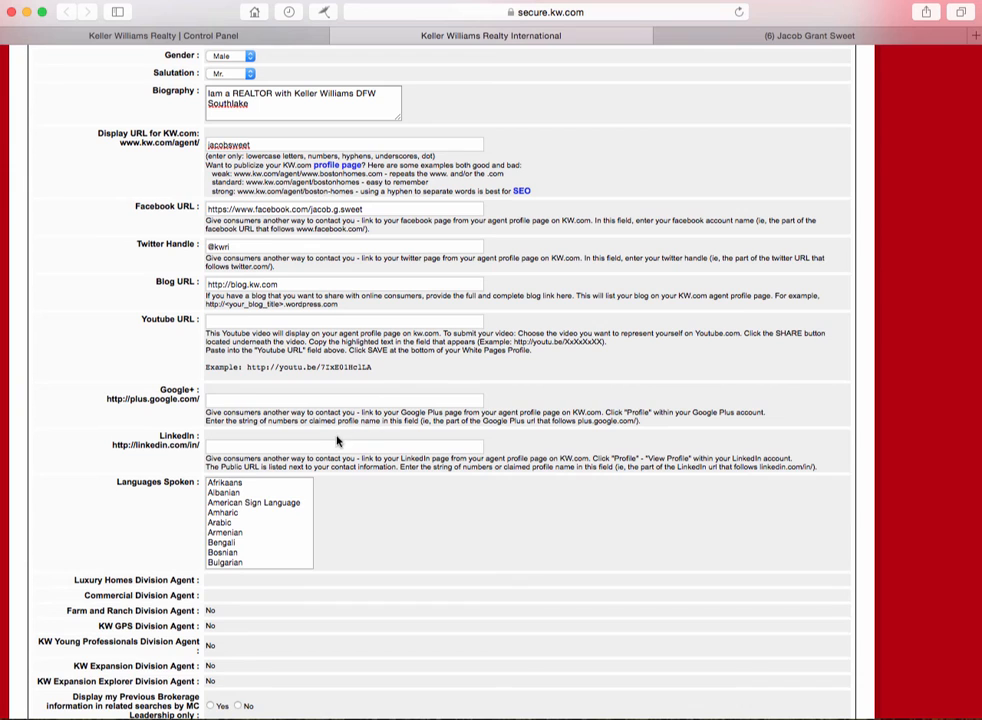
scroll(340, 440, "up", 2)
scroll(340, 444, "down", 4)
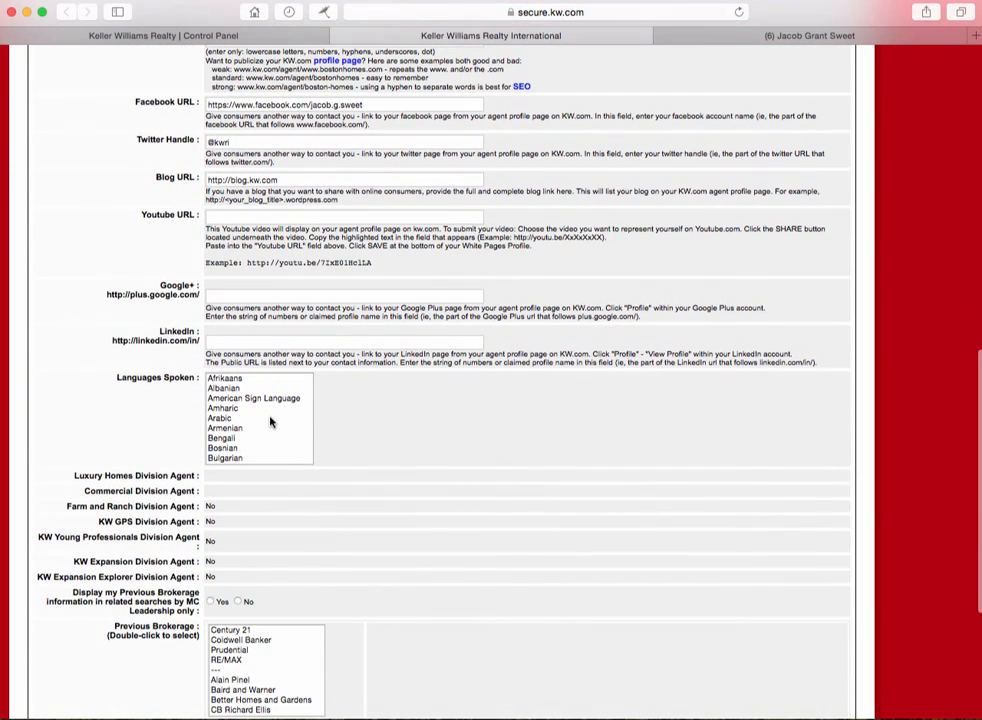
scroll(260, 418, "down", 2)
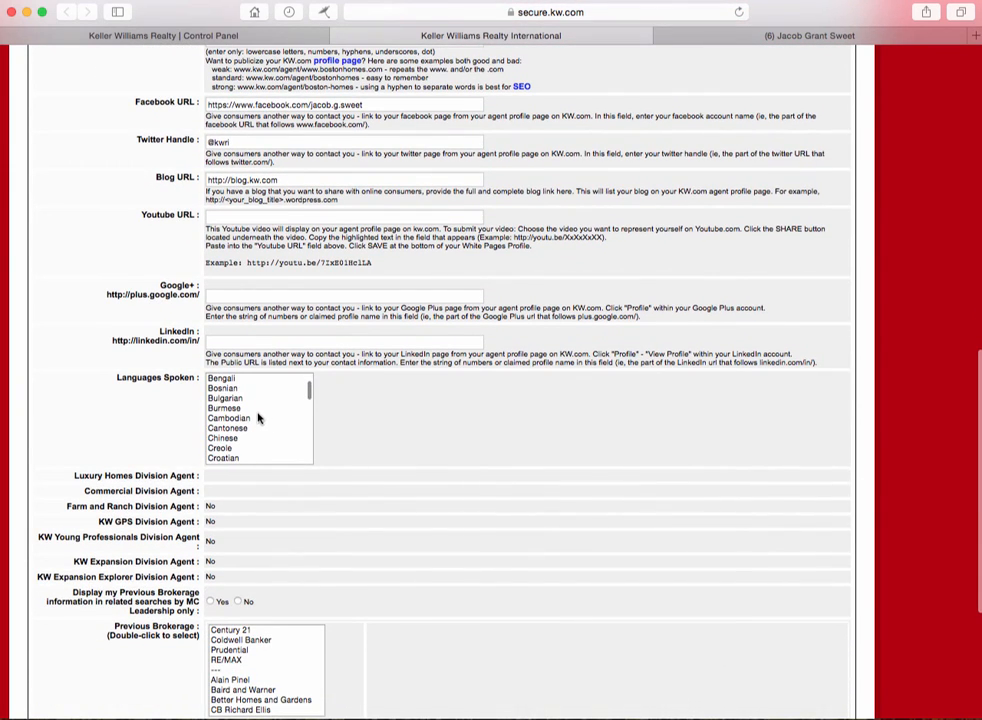
scroll(258, 418, "down", 3)
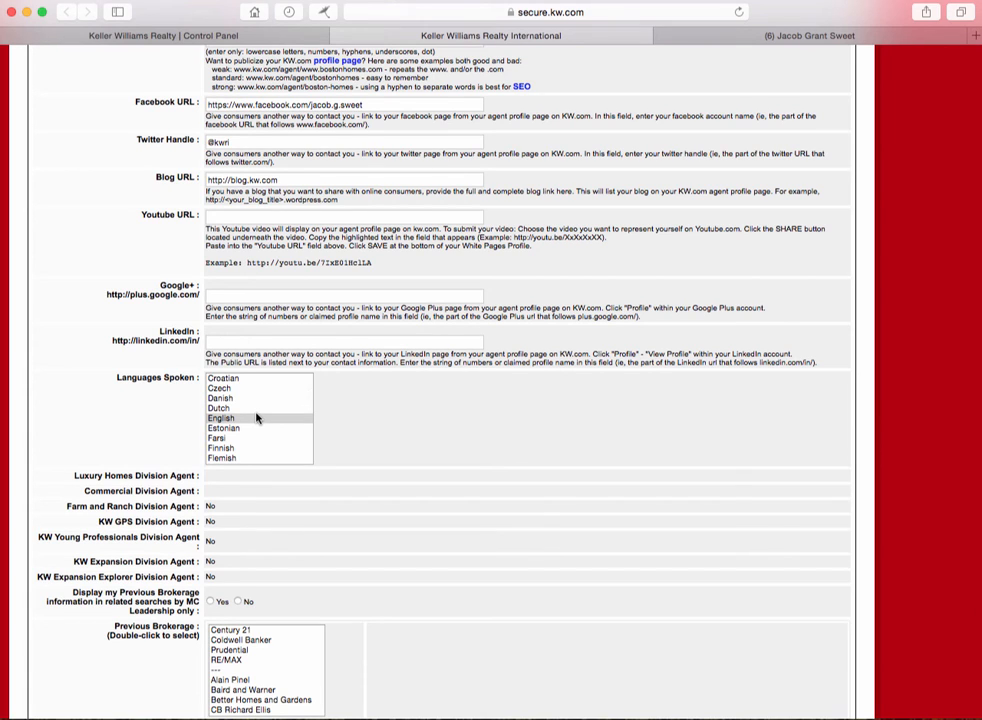
Step: Multi-select English, Farsi, Estonian, Dutch and Danish in the Languages Spoken list
left_click(215, 428, "ctrl")
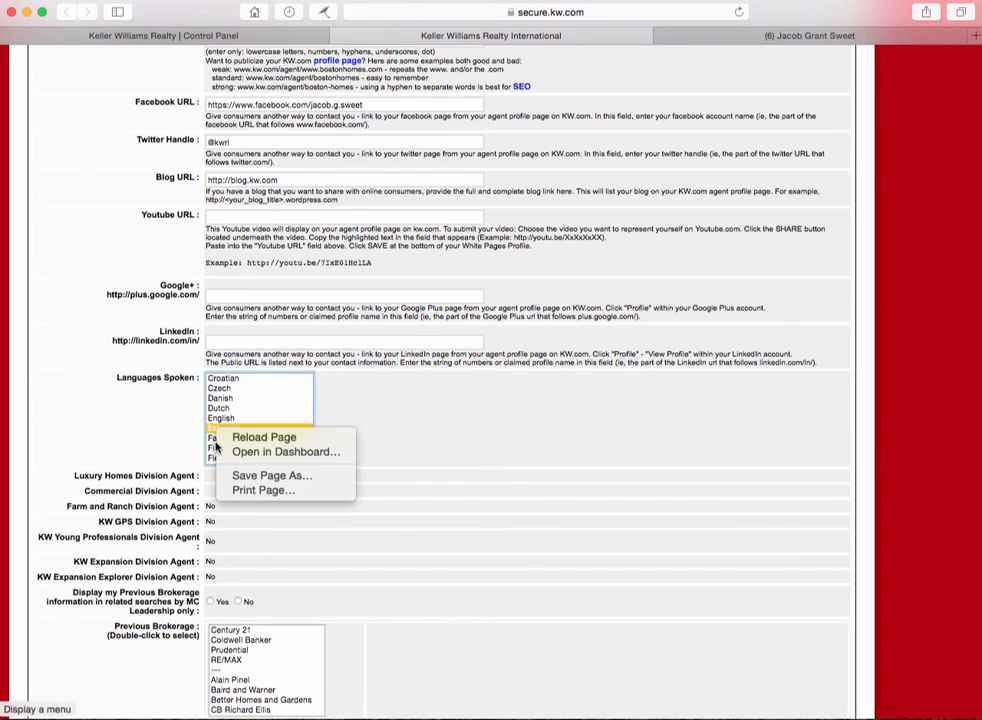
left_click(228, 418, "ctrl")
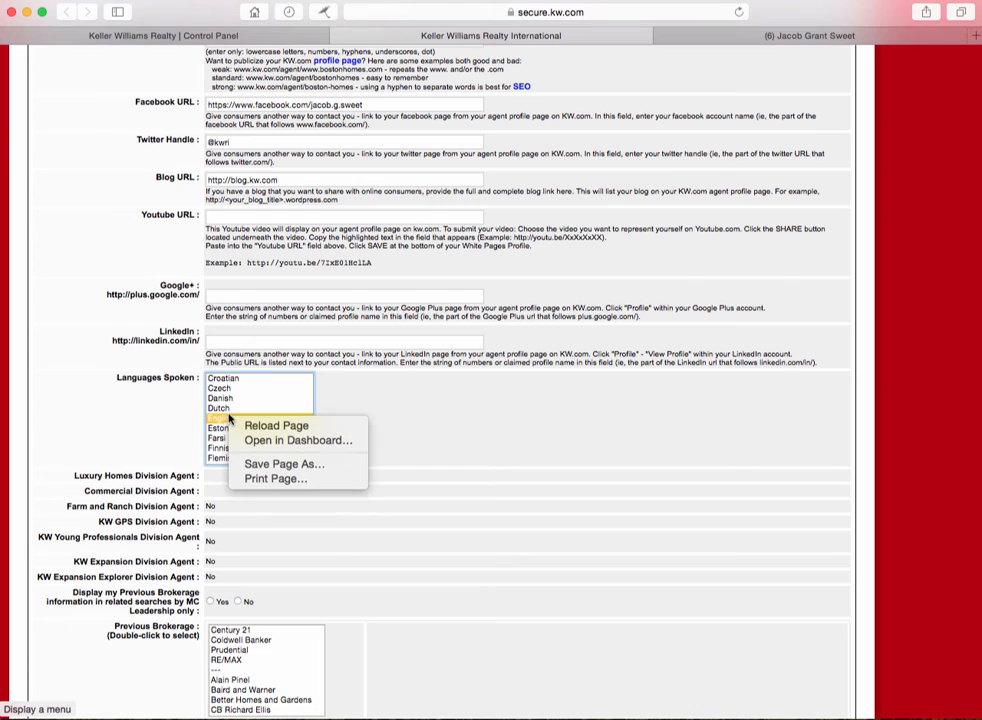
left_click(391, 419)
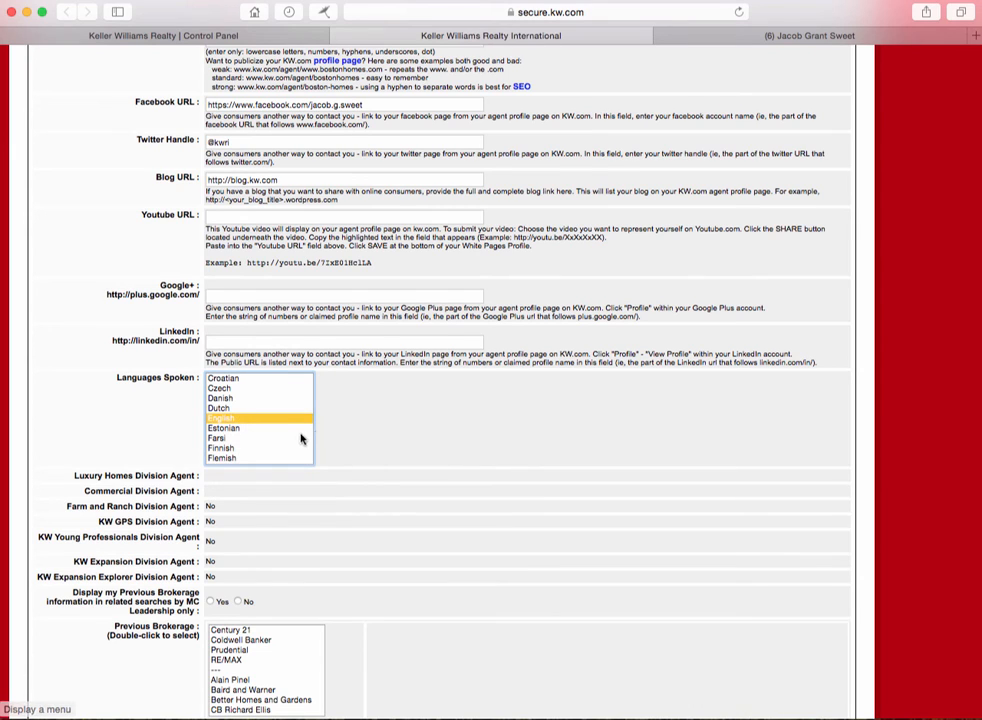
left_click(264, 438, "super")
left_click(264, 428, "super")
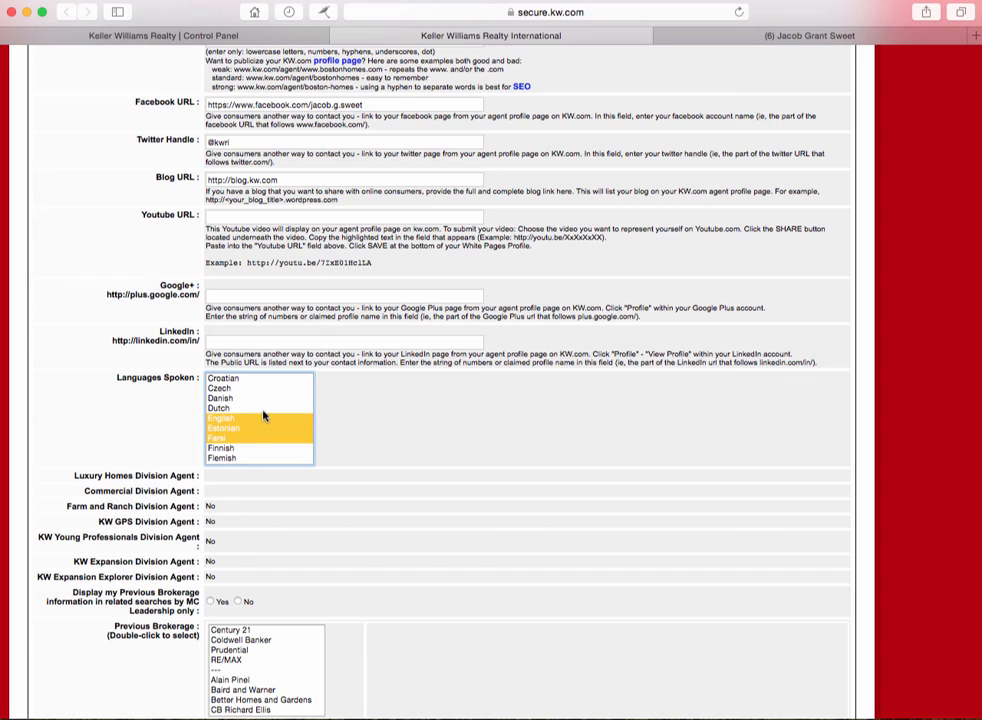
left_click(262, 408, "super")
left_click(262, 398, "super")
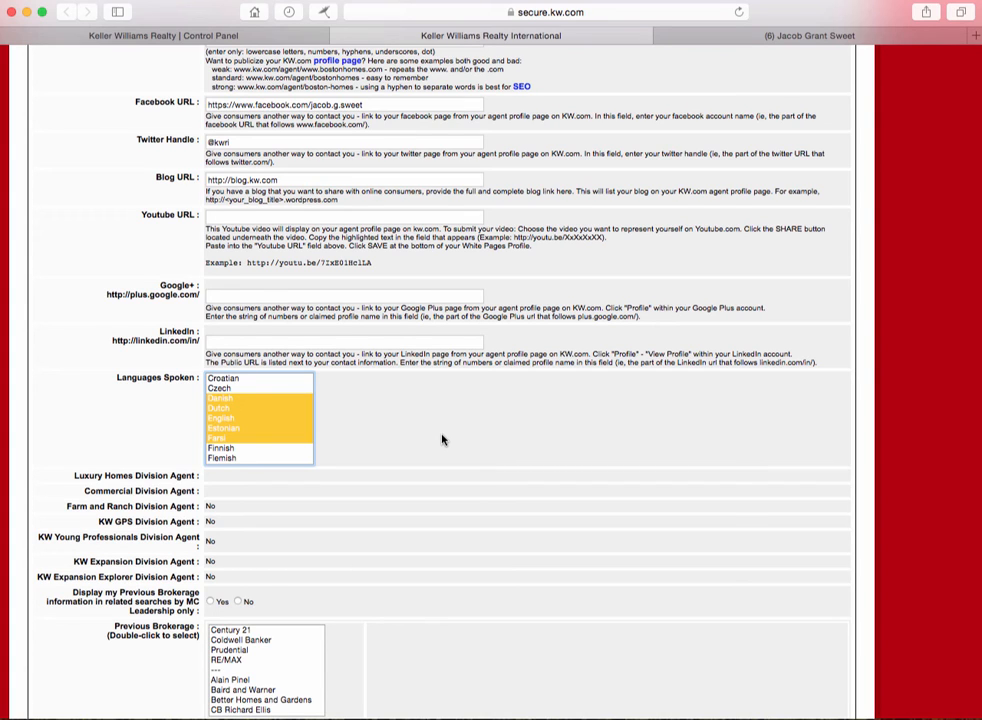
scroll(438, 438, "up", 1)
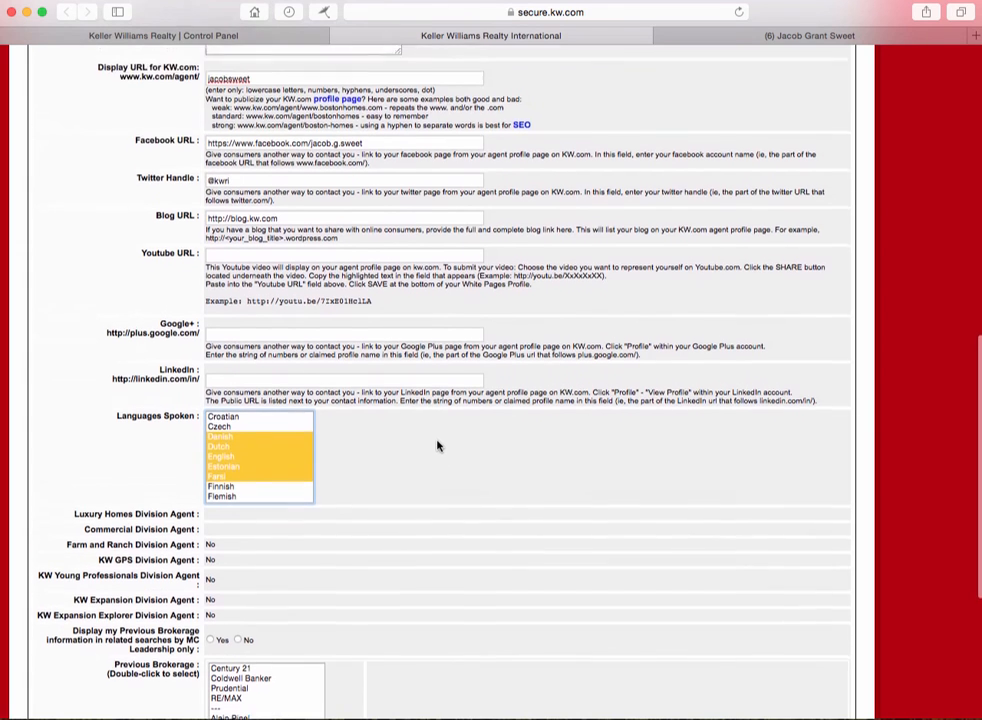
scroll(434, 449, "down", 3)
scroll(418, 450, "down", 3)
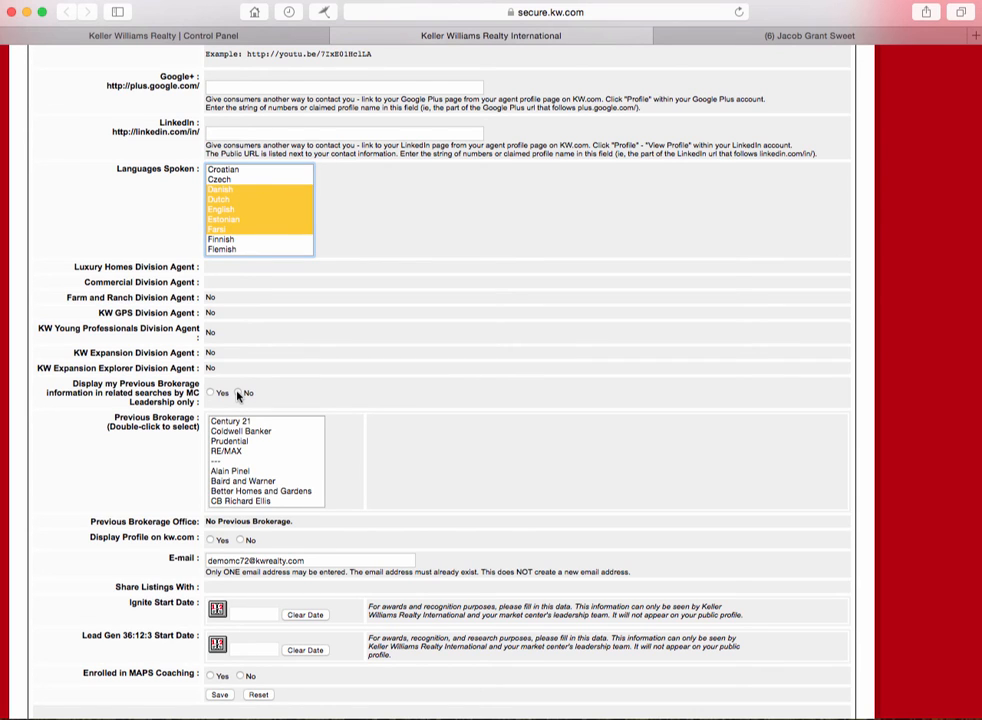
Step: Set Display my Previous Brokerage to No and Display Profile on kw.com to Yes
left_click(239, 394)
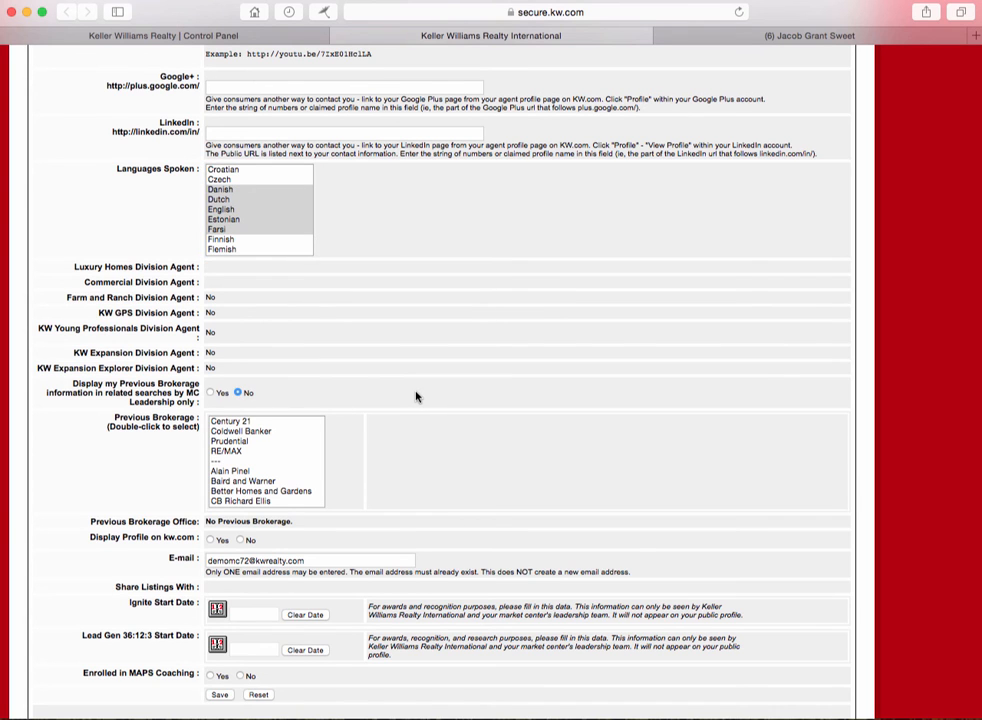
scroll(412, 400, "up", 1)
scroll(405, 399, "down", 3)
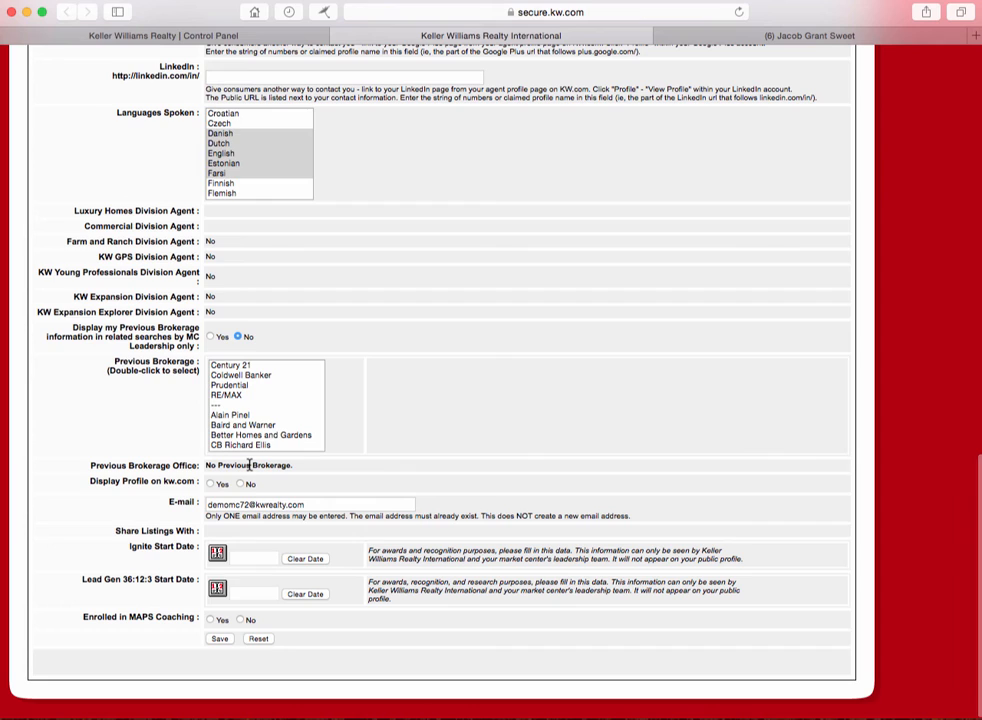
left_click(210, 484)
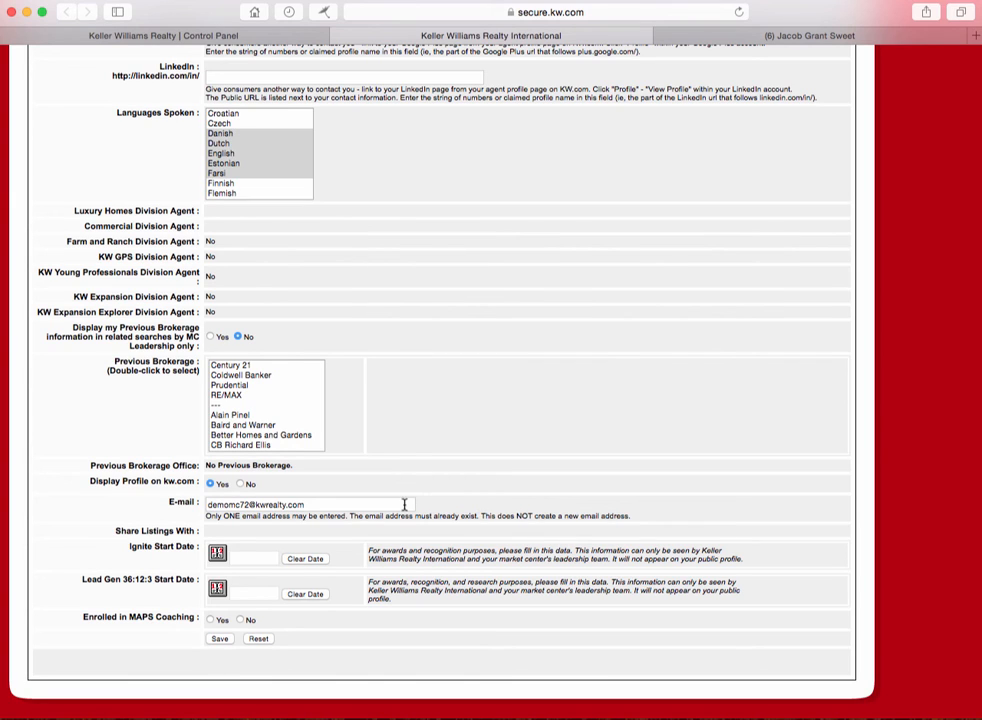
Step: Clear the E-mail field and enter the agent's new kw.com e-mail address
double_click(352, 504)
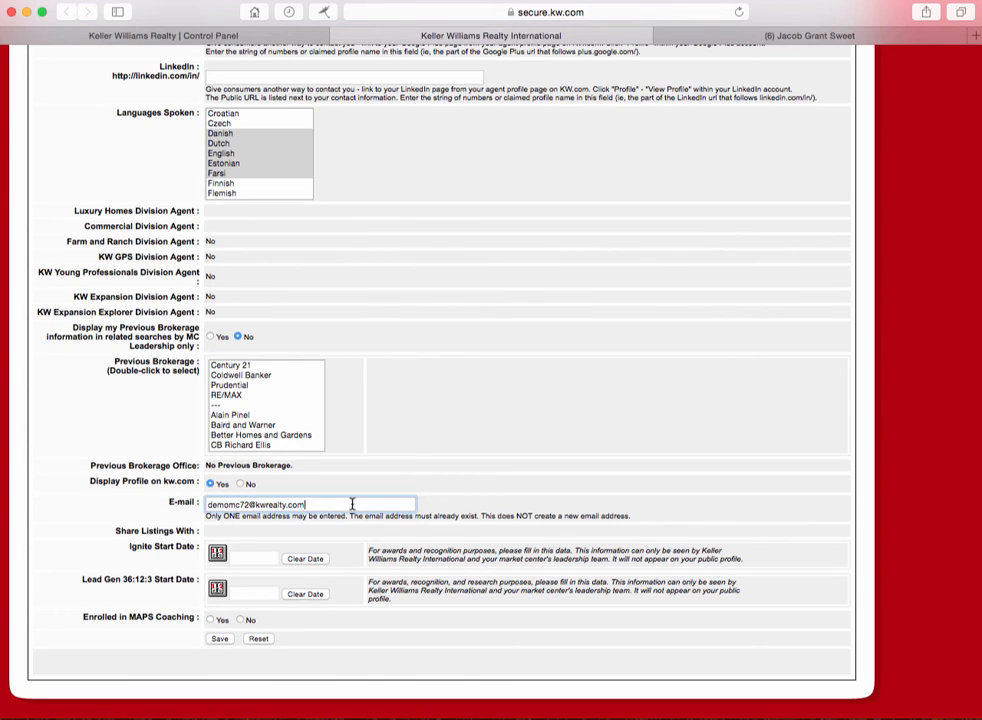
left_click(352, 504)
double_click(317, 507)
left_click(317, 507)
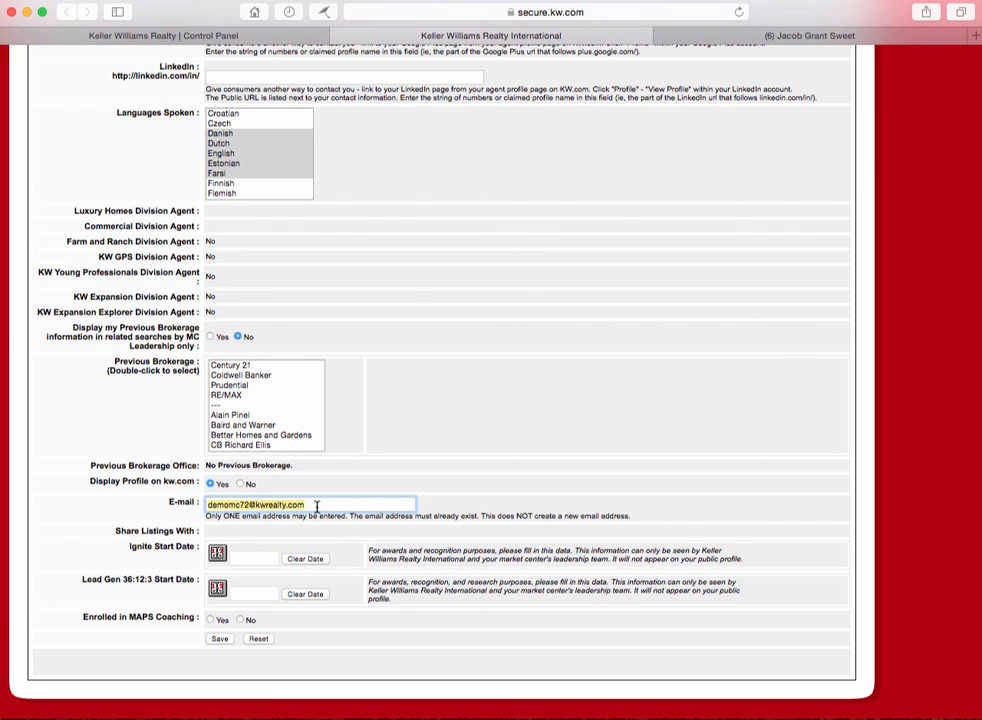
key("BackSpace")
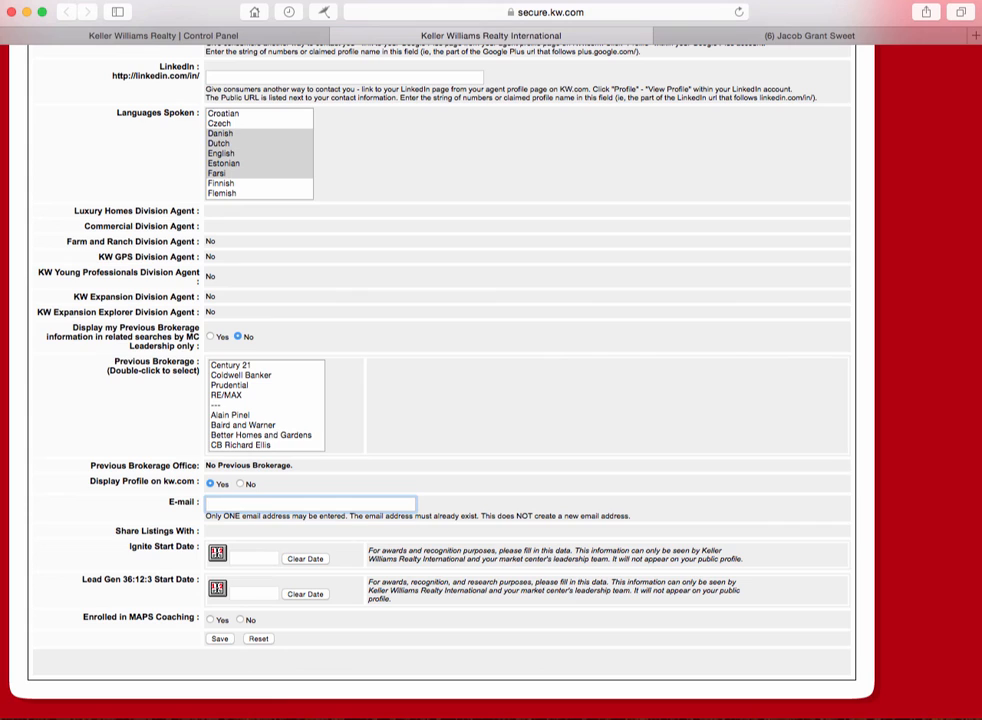
Step: Set Enrolled in MAPS Coaching to No and save the White Pages profile
left_click(240, 621)
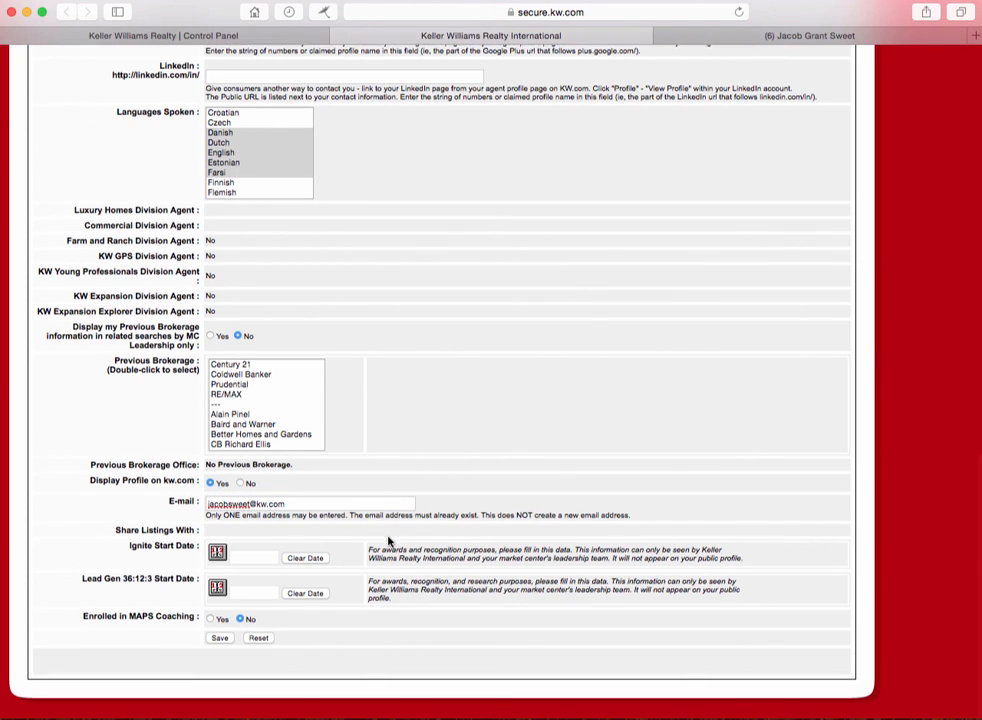
scroll(371, 578, "up", 3)
scroll(360, 590, "up", 2)
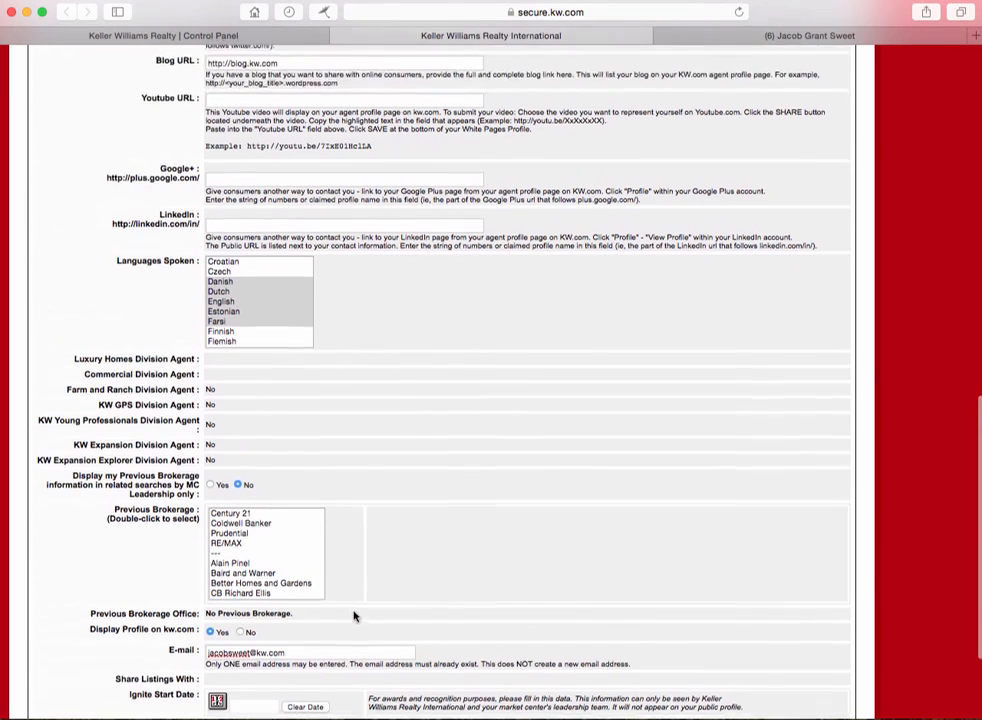
scroll(357, 616, "down", 5)
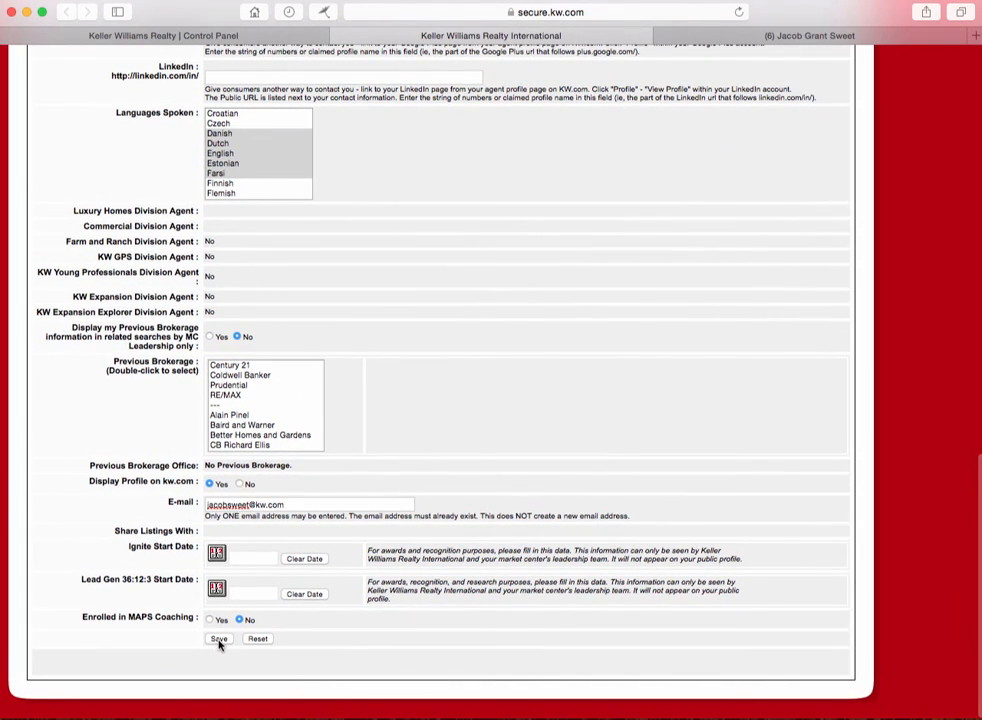
left_click(219, 639)
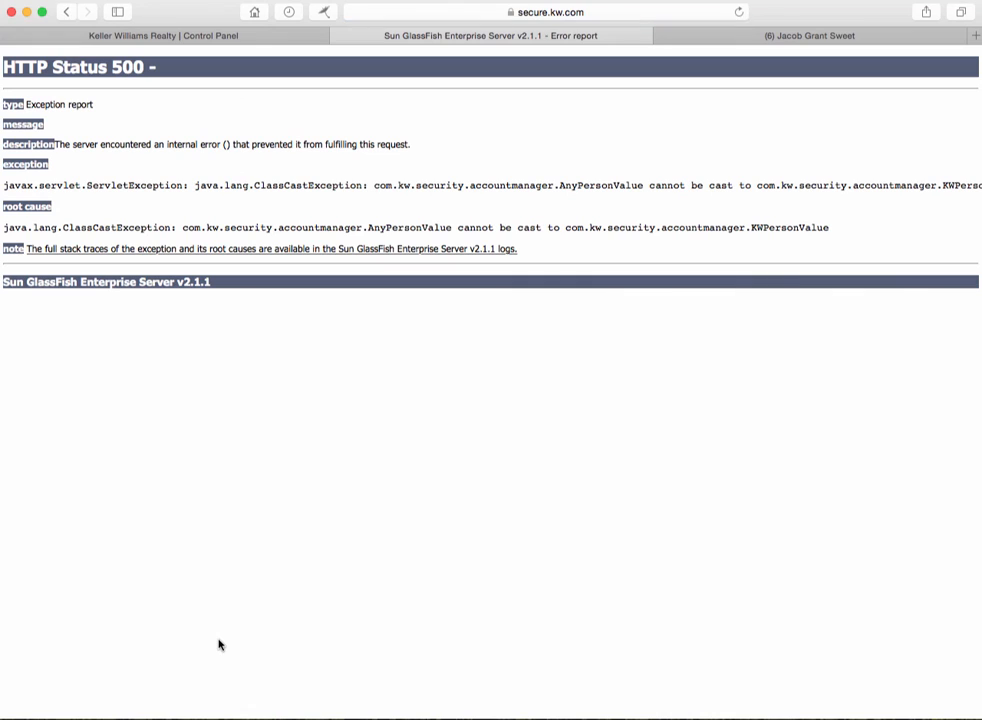